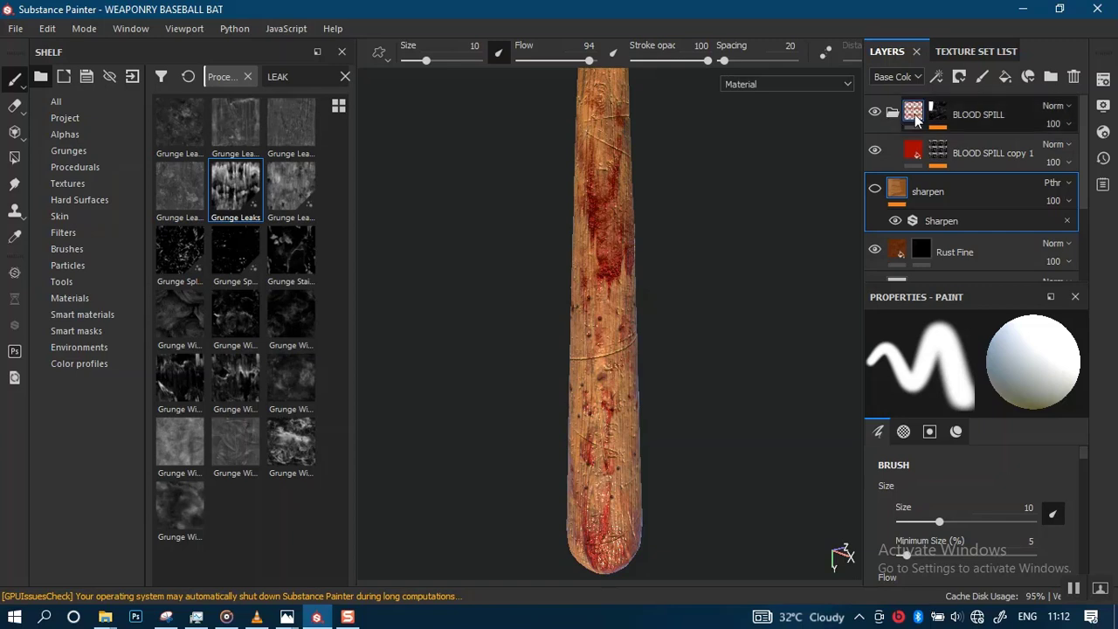
Step: Switch off the grunge fill and mask effects in the BLOOD SPILL folder's mask
click(938, 121)
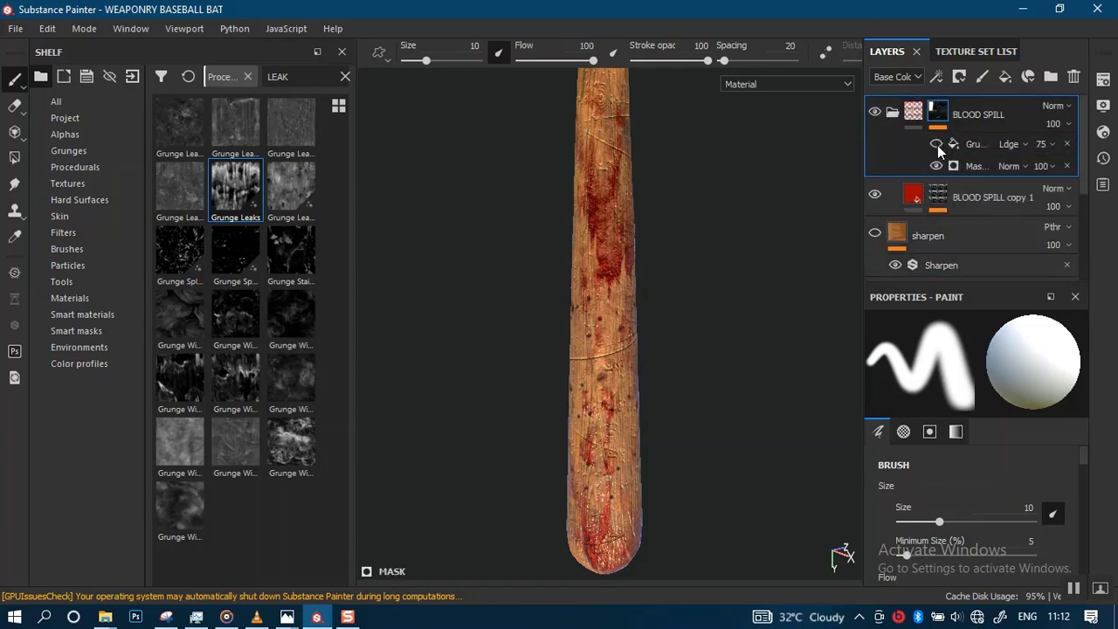
click(937, 166)
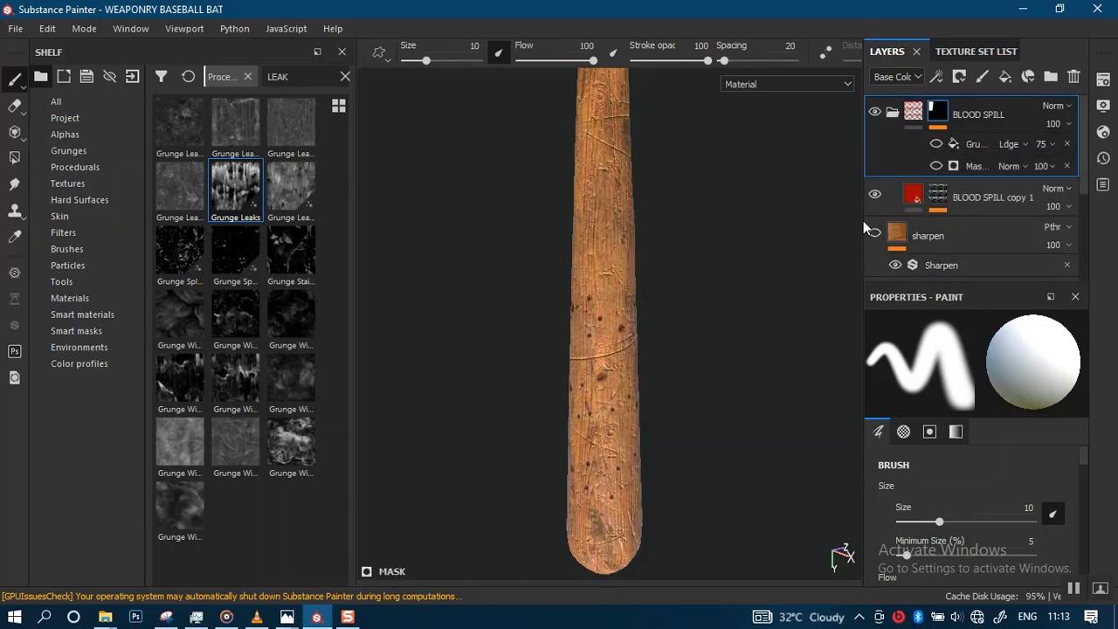
Step: Examine the material settings of the BLOOD SPILL copy 1 layer and the Grunge Leaks fill in its mask
click(901, 211)
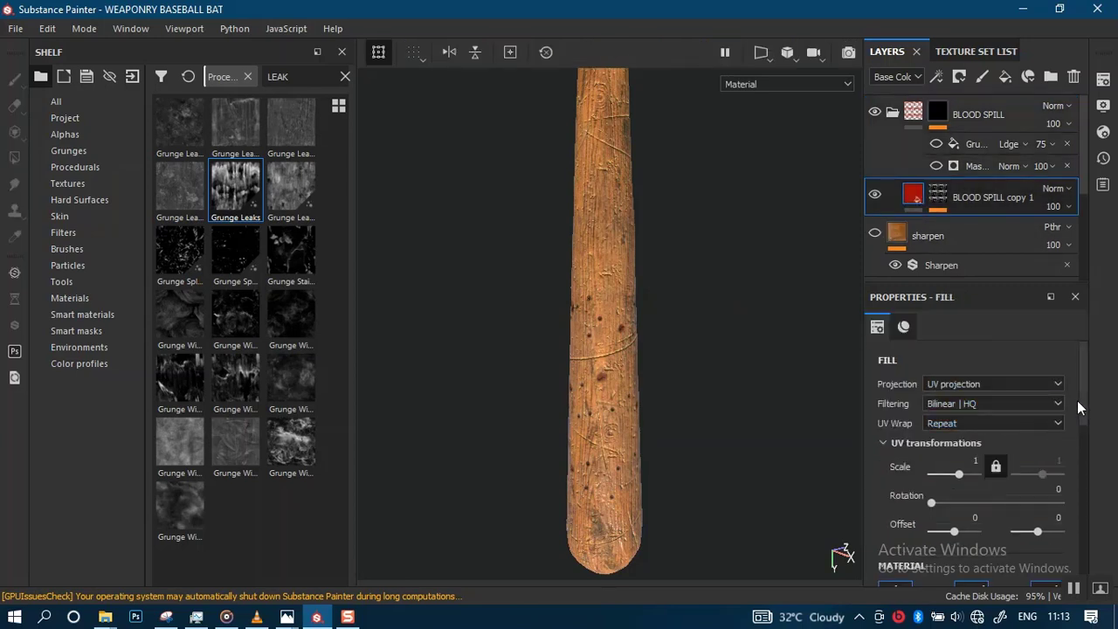
drag(1082, 402, 1072, 484)
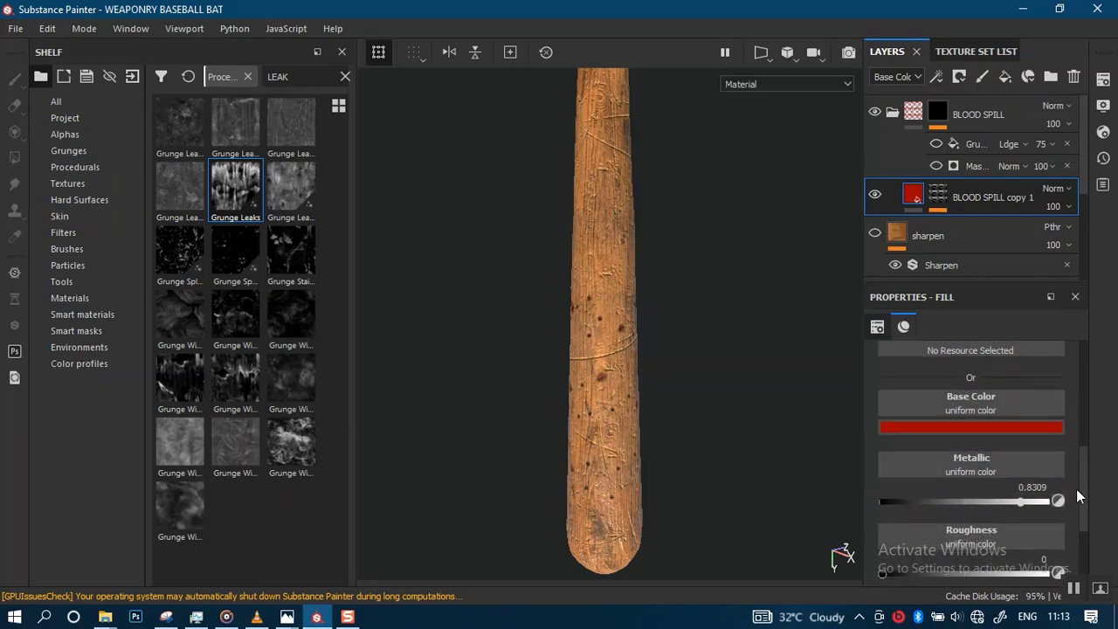
mouse_move(1079, 491)
mouse_down()
mouse_move(1082, 509)
mouse_move(1083, 479)
mouse_up()
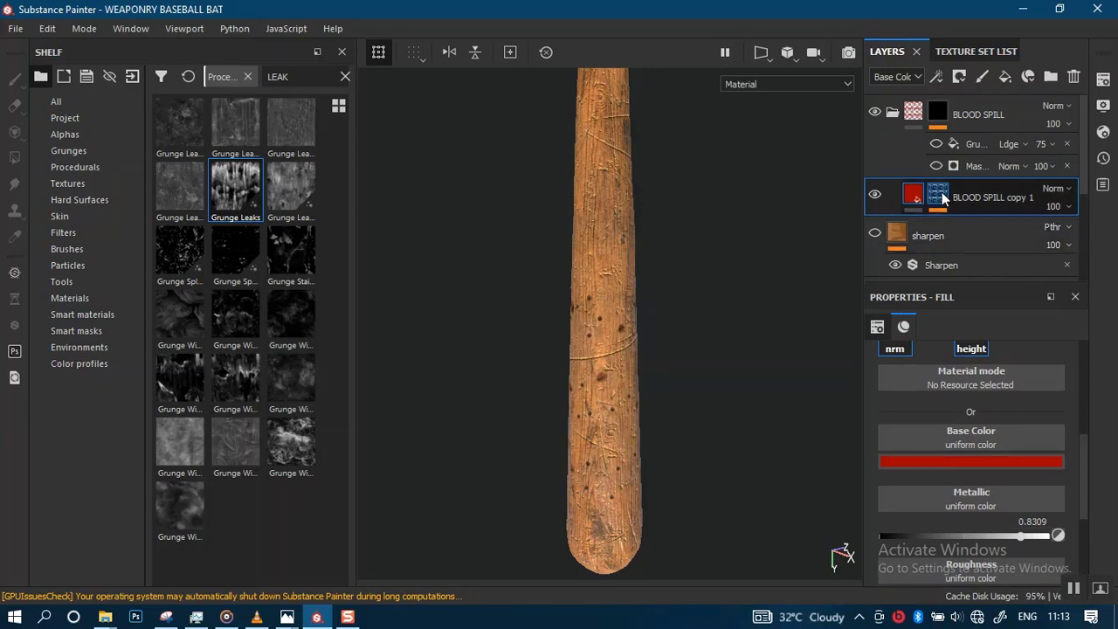
right_click(942, 199)
click(974, 228)
click(977, 228)
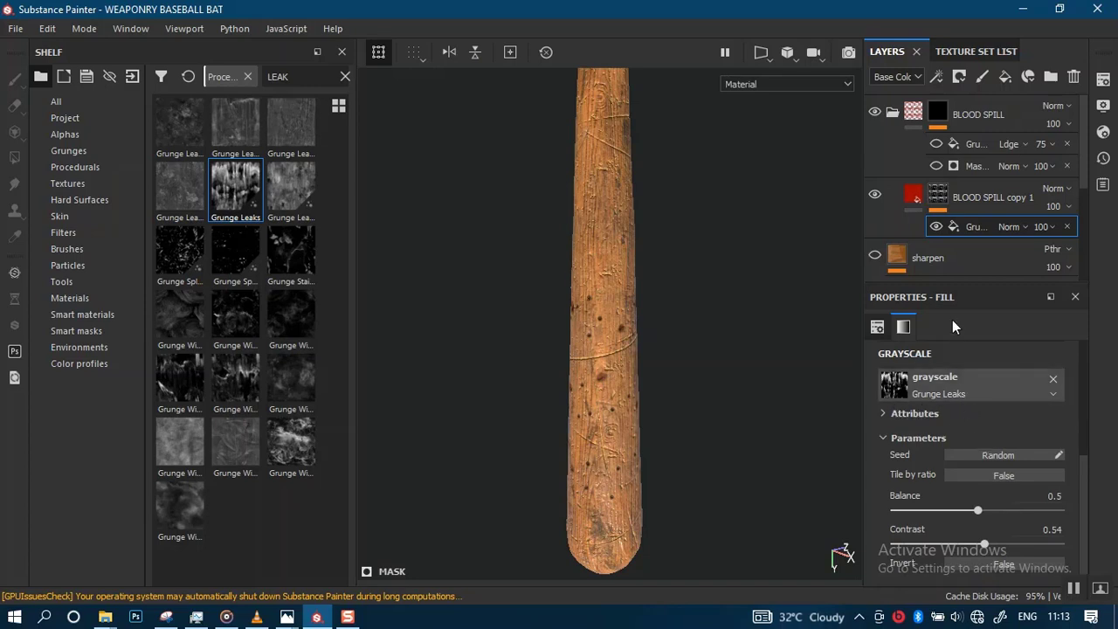
Step: Collapse and hide the BLOOD SPILL folder, and add a new fill layer above it
click(893, 114)
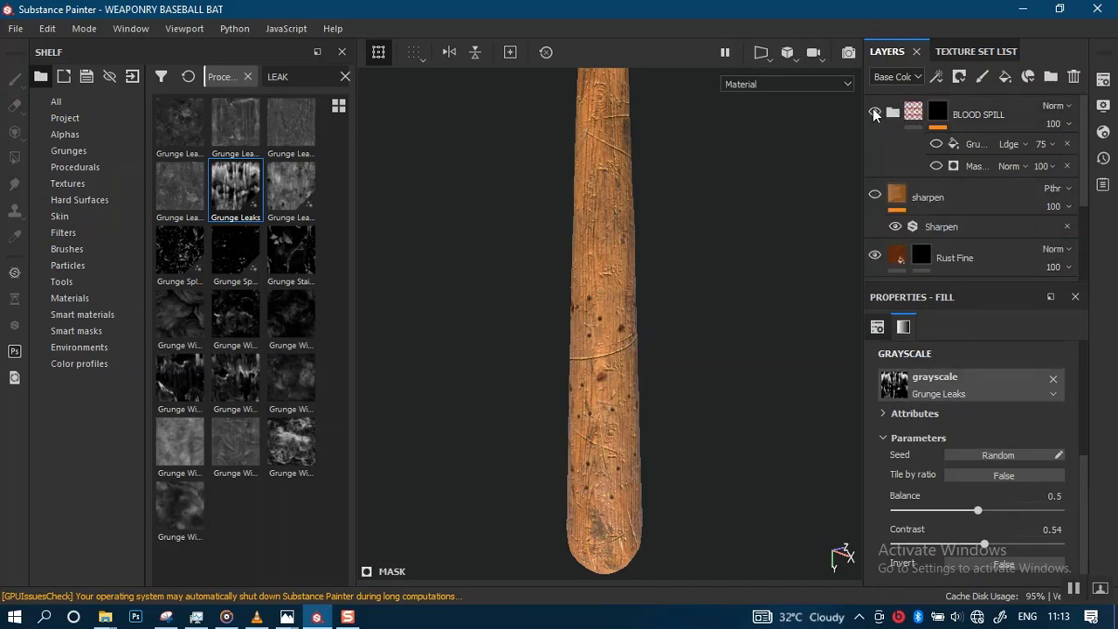
click(874, 112)
click(1005, 77)
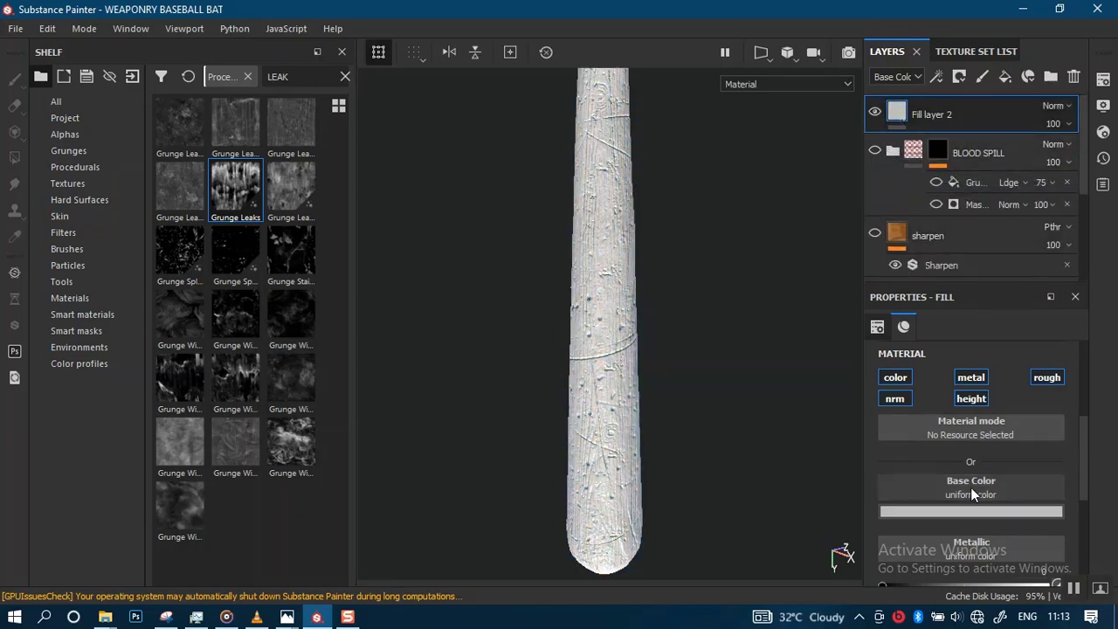
Step: Set the new fill layer's base color to a pure red with a value of about 0.53
click(967, 510)
click(1011, 355)
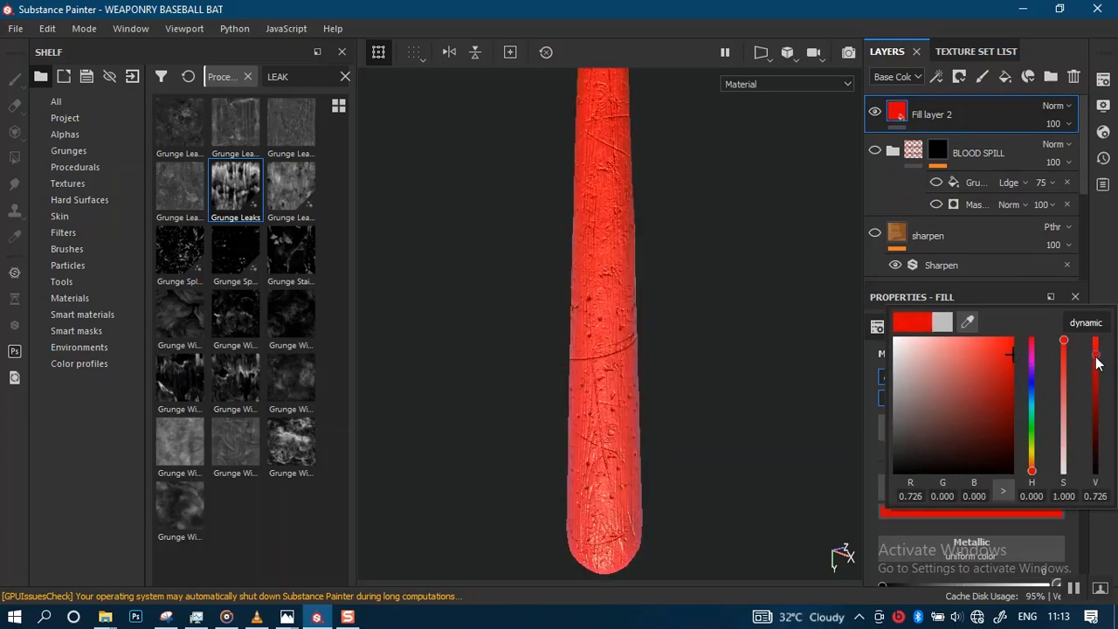
drag(1095, 357, 1095, 368)
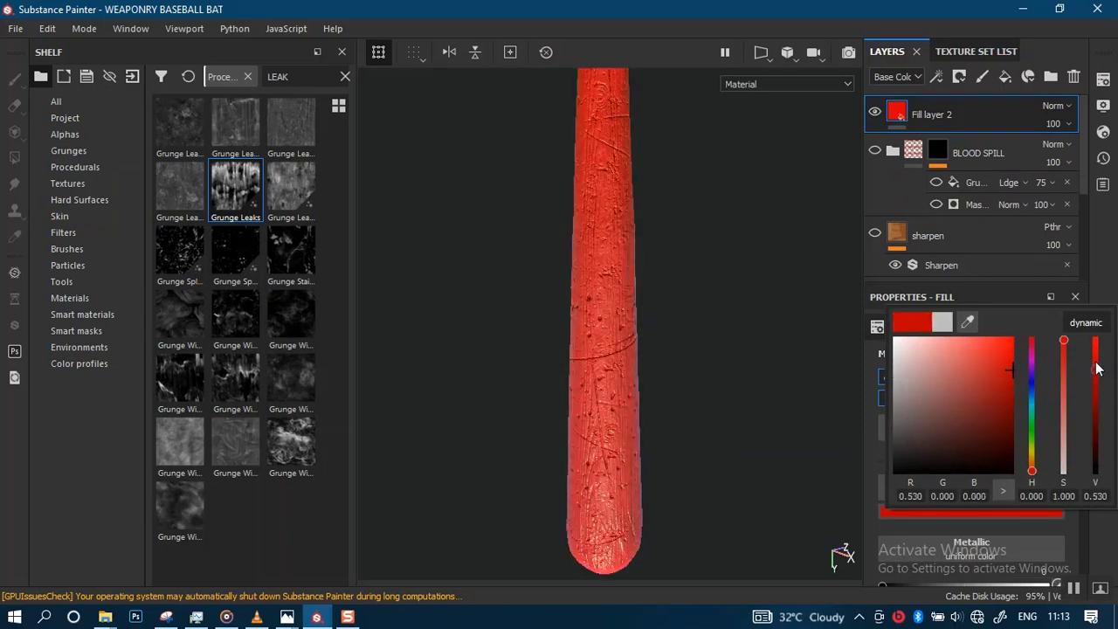
Step: Set the fill layer's metallic to about 0.32 and its height to about 0.10
drag(1080, 472, 1083, 527)
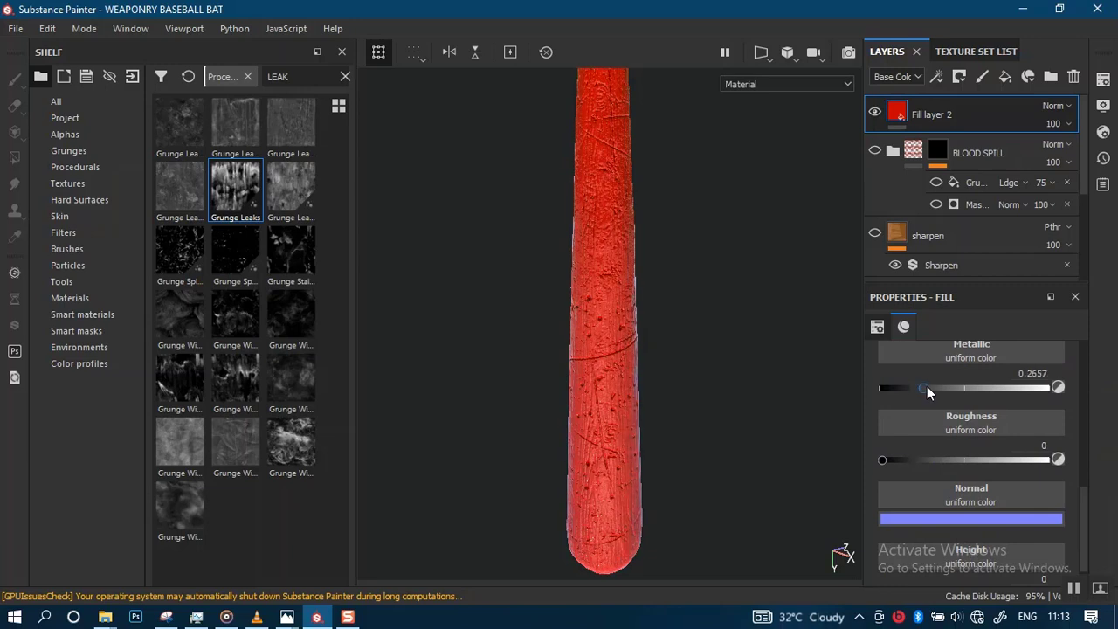
drag(926, 386, 933, 387)
scroll(1088, 515, down, 1)
drag(971, 558, 972, 559)
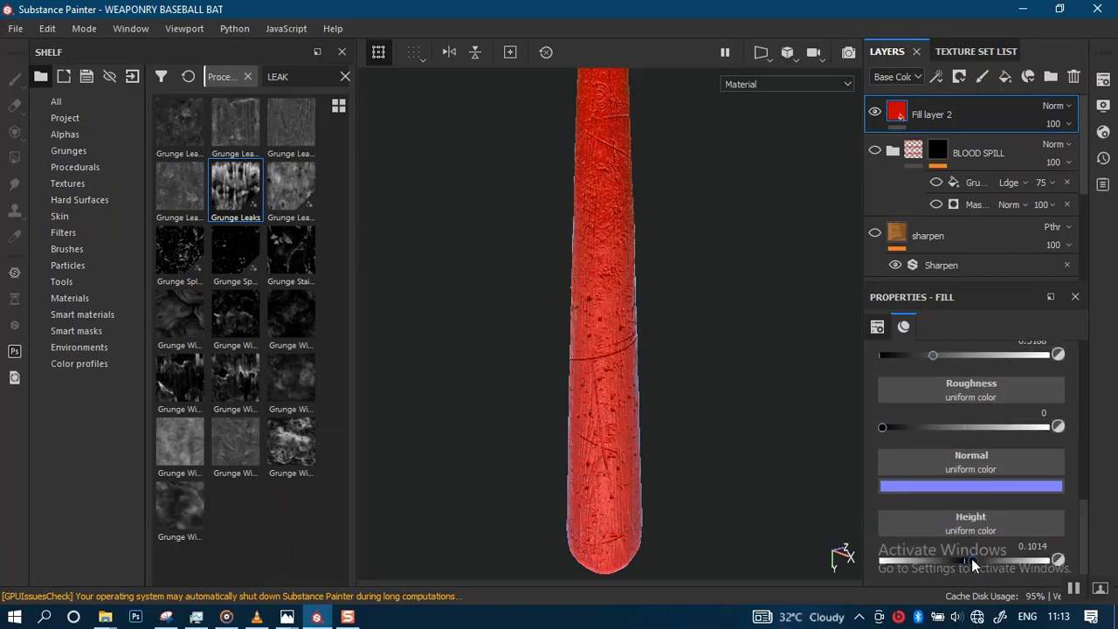
Step: Add a black mask to Fill layer 2 and add a fill effect to that mask
right_click(895, 117)
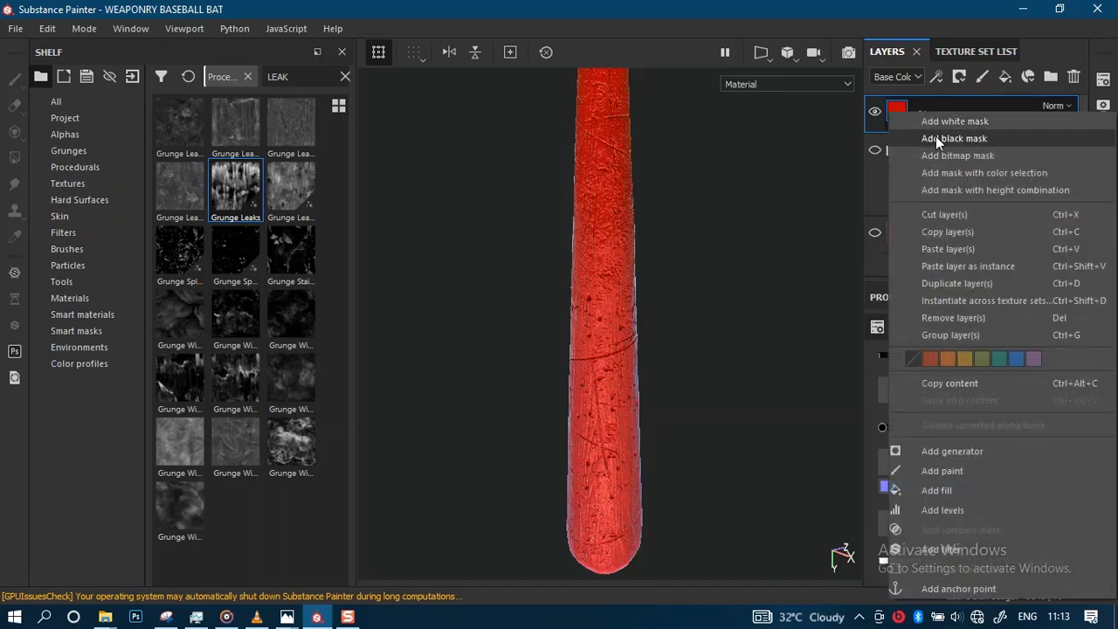
click(940, 137)
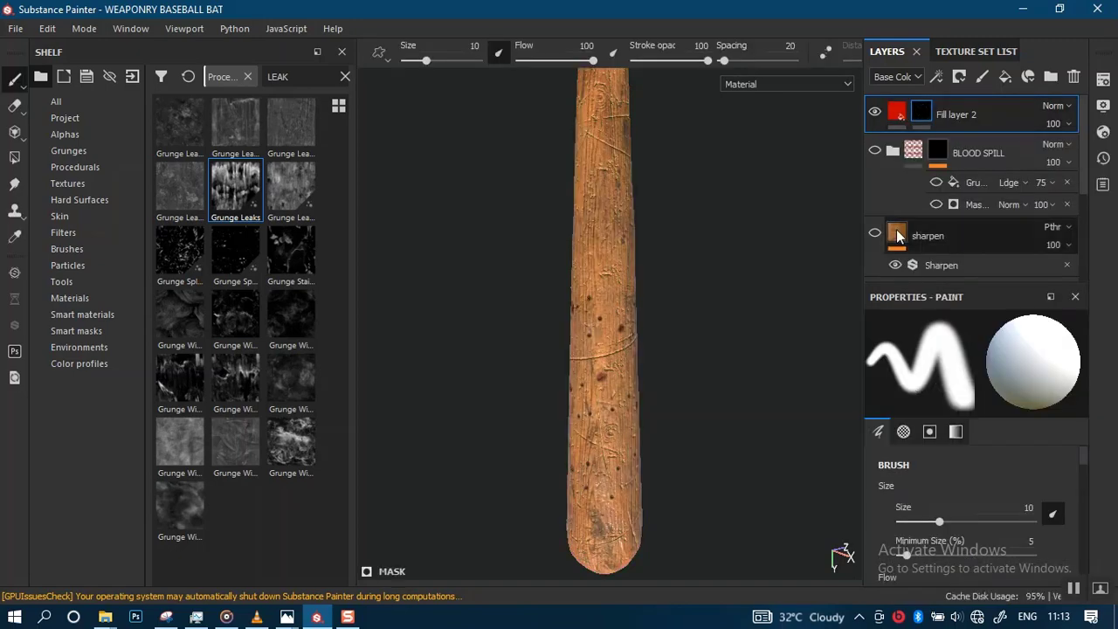
right_click(920, 112)
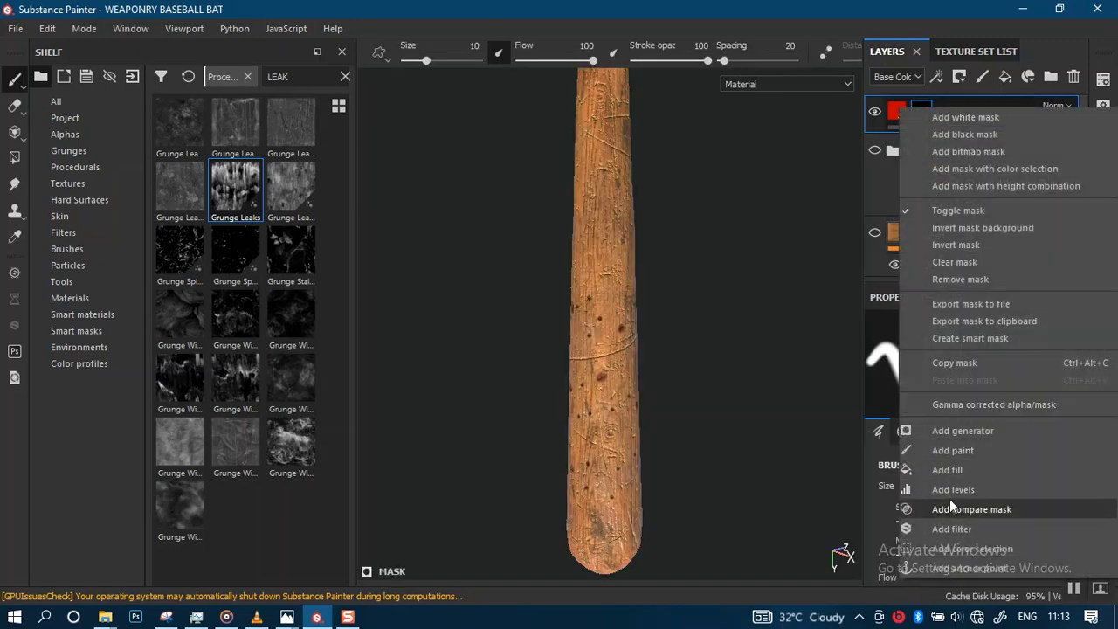
click(958, 472)
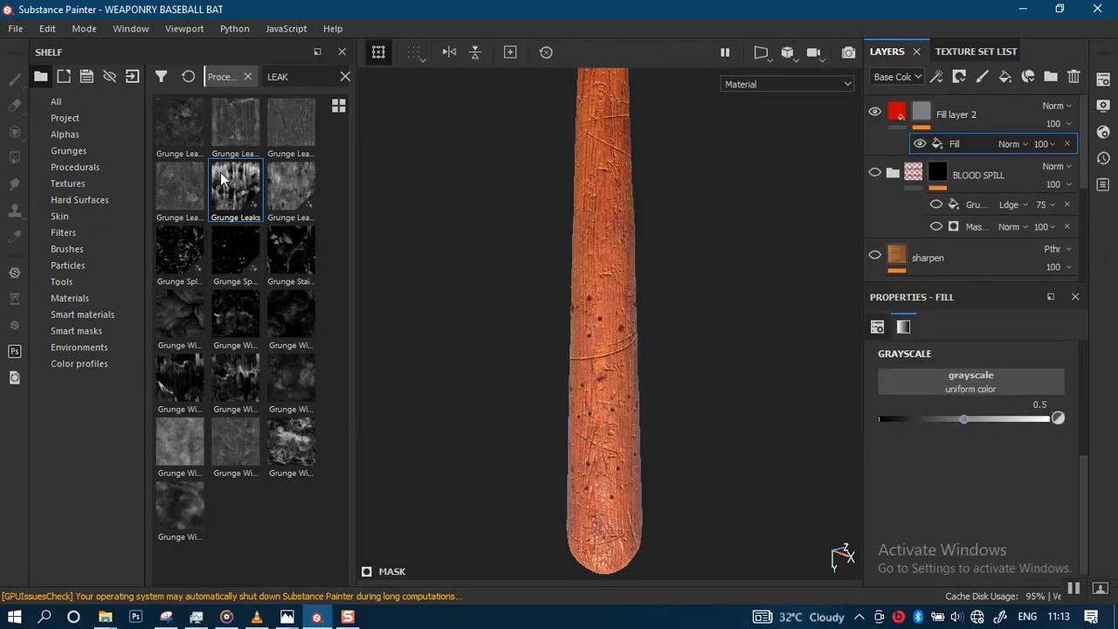
Step: Filter the shelf to Grunges matching LEAK and select the Grunge Leaks texture
click(72, 151)
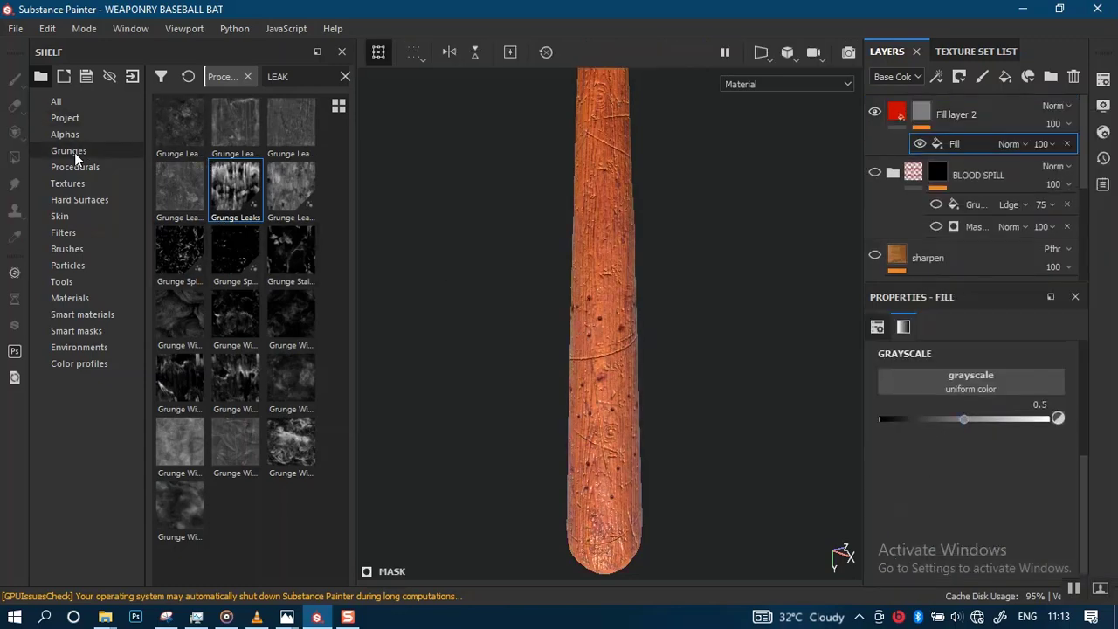
click(276, 79)
text(bEAK)
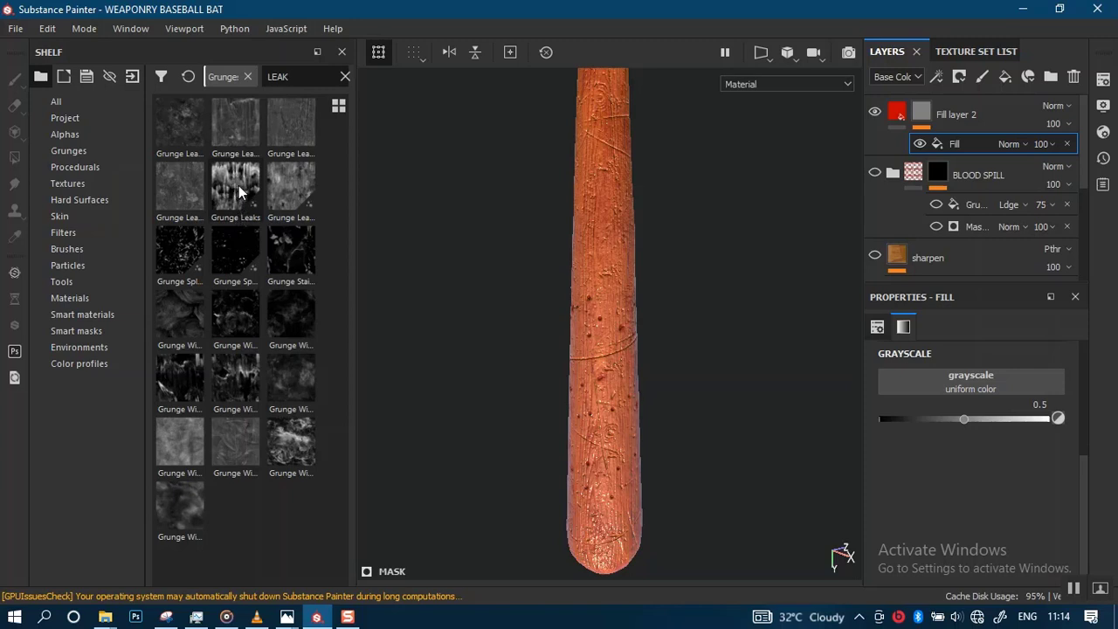
click(239, 186)
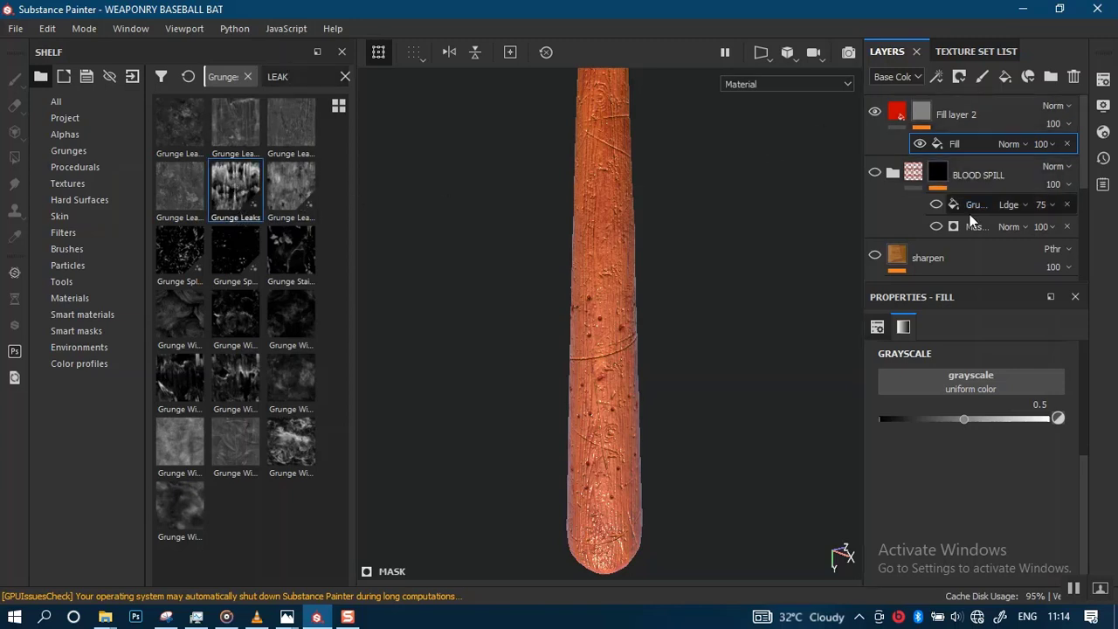
Step: Check the UV scale and grayscale parameters of the Grunge Leaks fill in the BLOOD SPILL copy 1 mask
click(893, 175)
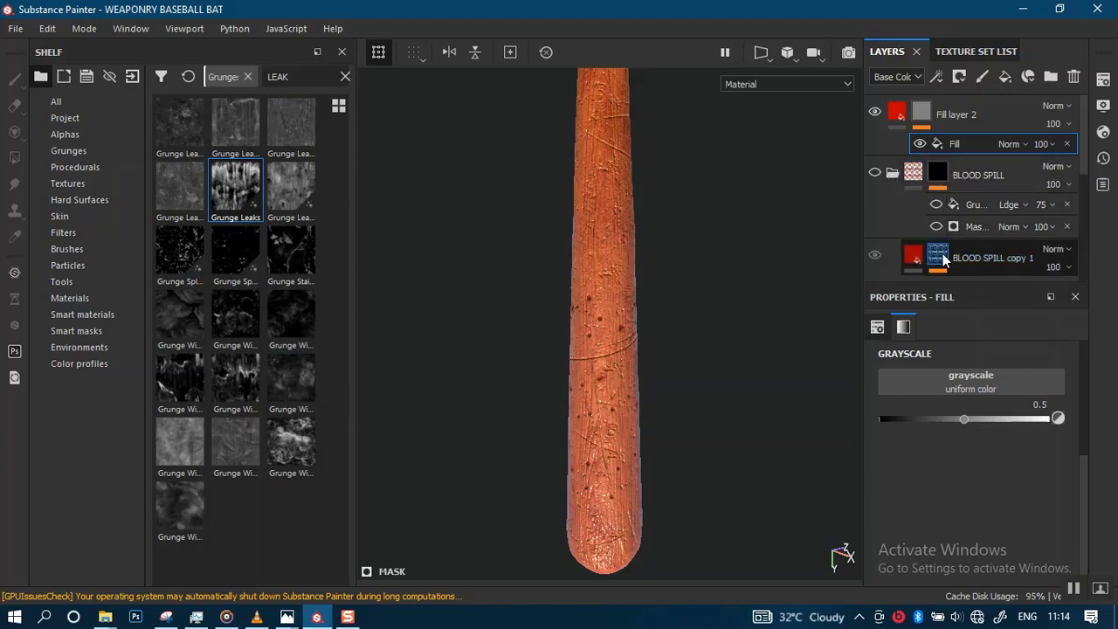
drag(1084, 144, 1077, 180)
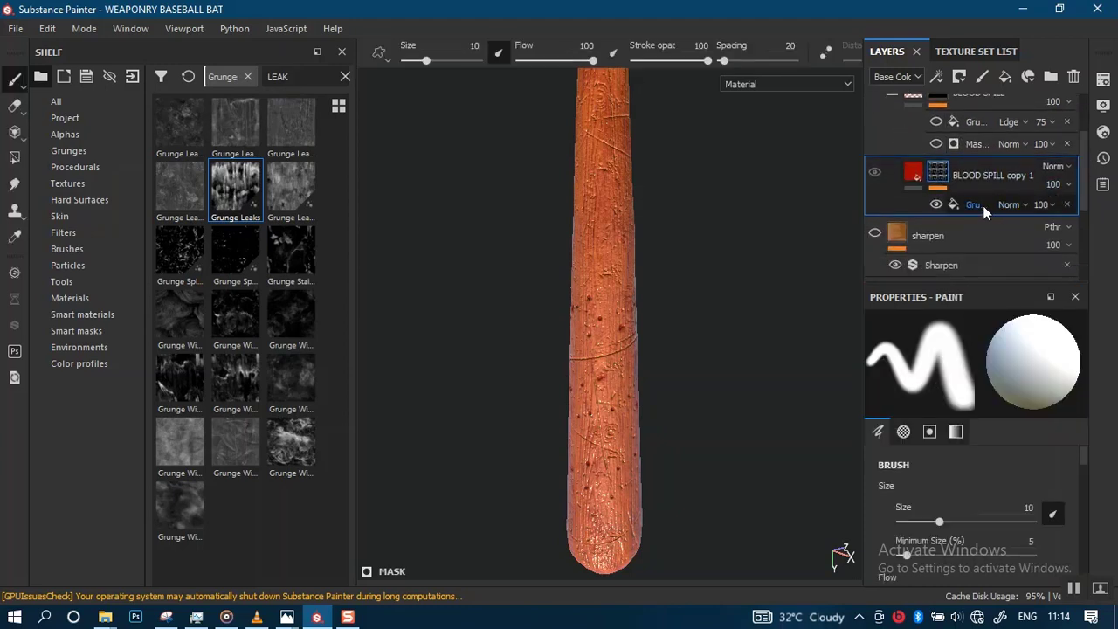
click(979, 206)
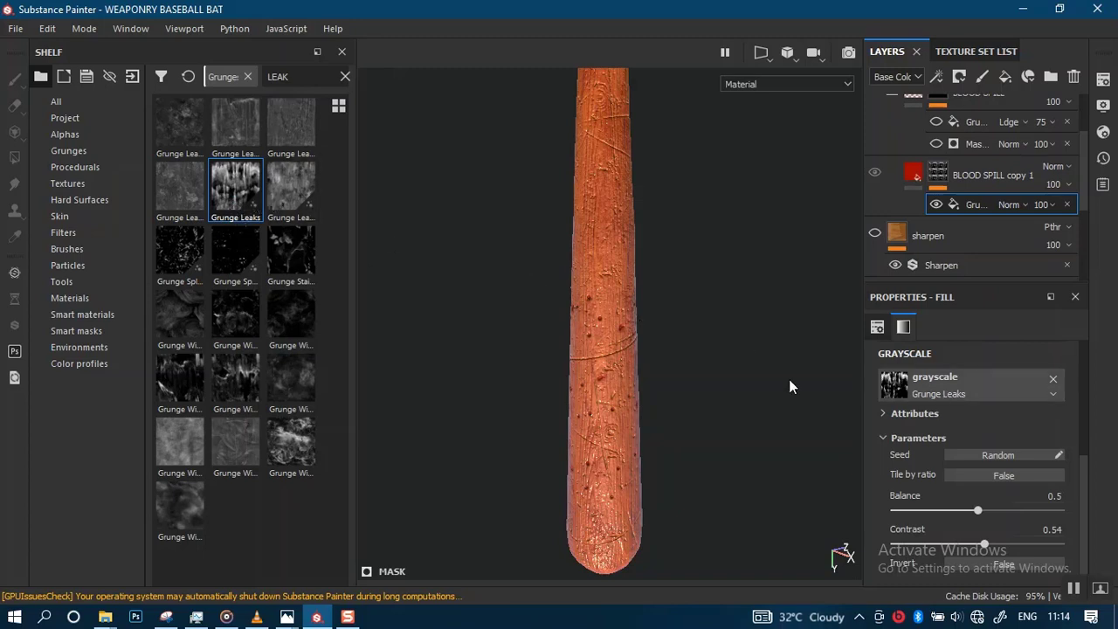
drag(1083, 486, 1086, 402)
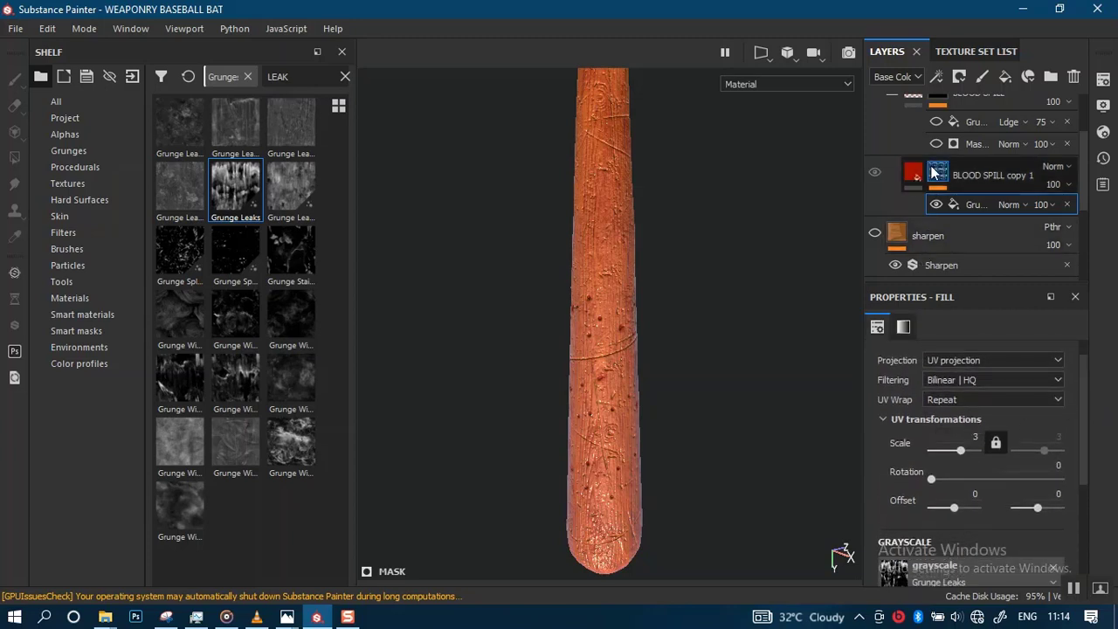
scroll(926, 122, up, 3)
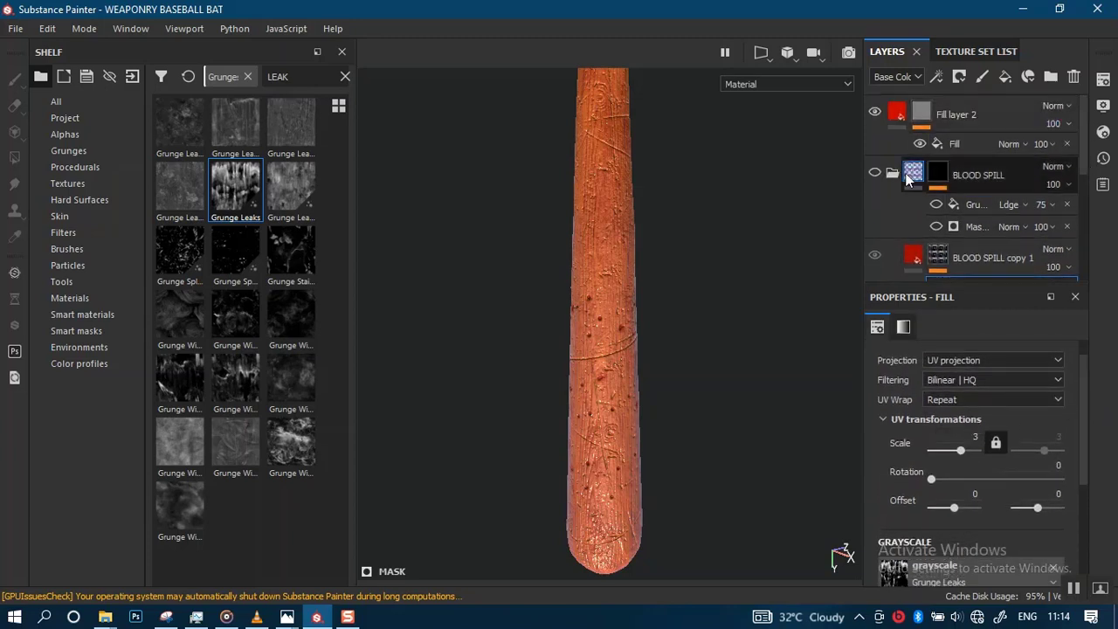
Step: Assign Grunge Leaks to the grayscale of Fill layer 2's mask fill and set its contrast to 0.47
click(947, 145)
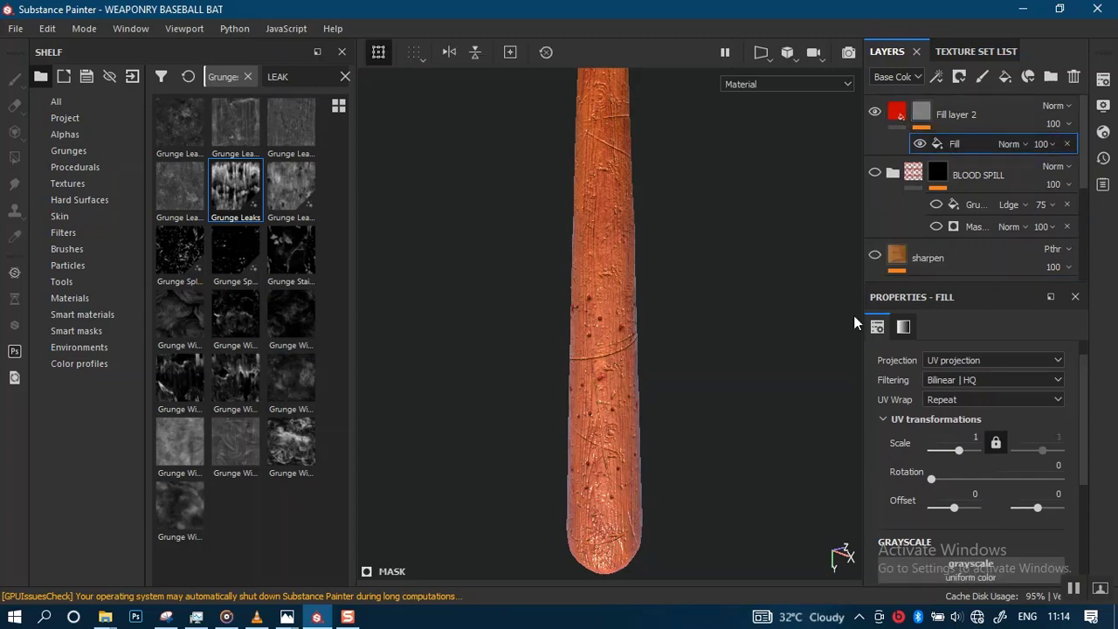
drag(1080, 409, 1089, 452)
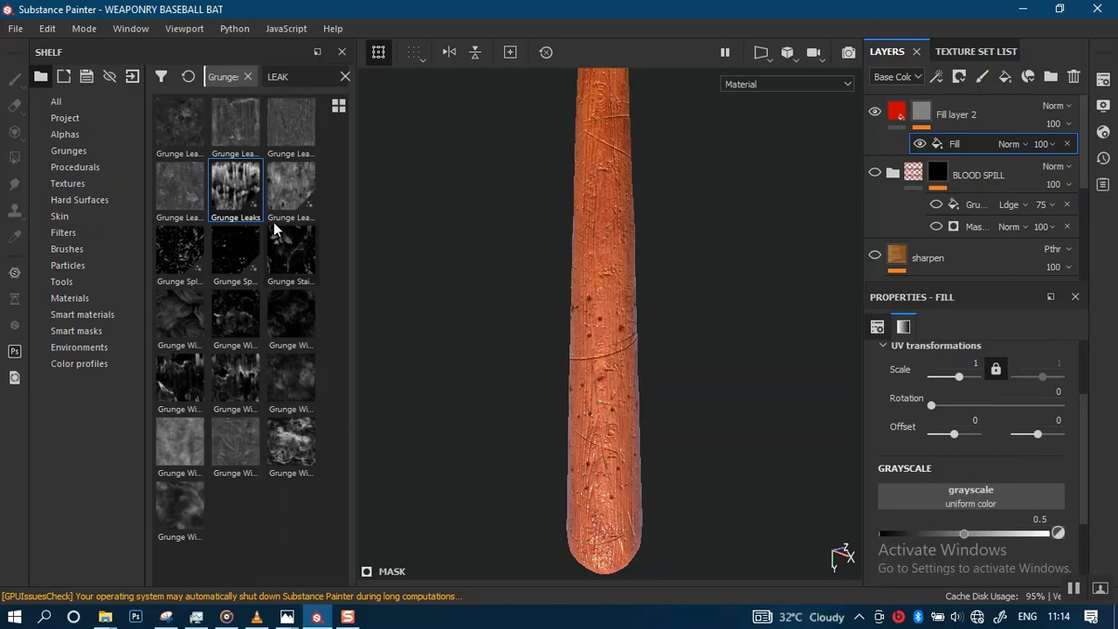
drag(236, 188, 931, 496)
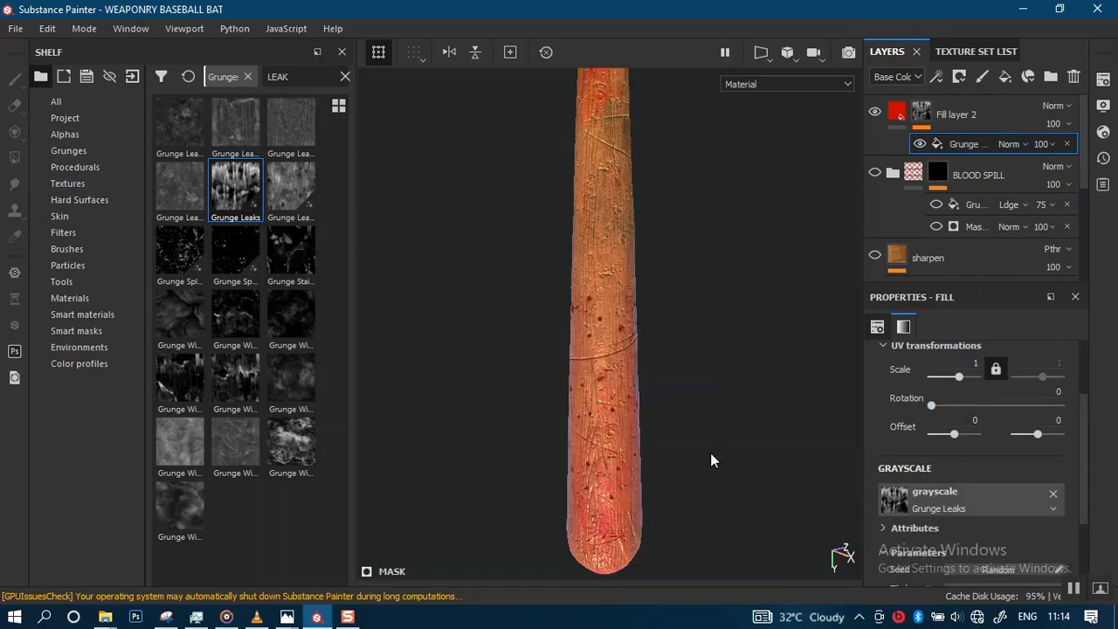
drag(1083, 490, 1084, 550)
drag(905, 541, 972, 548)
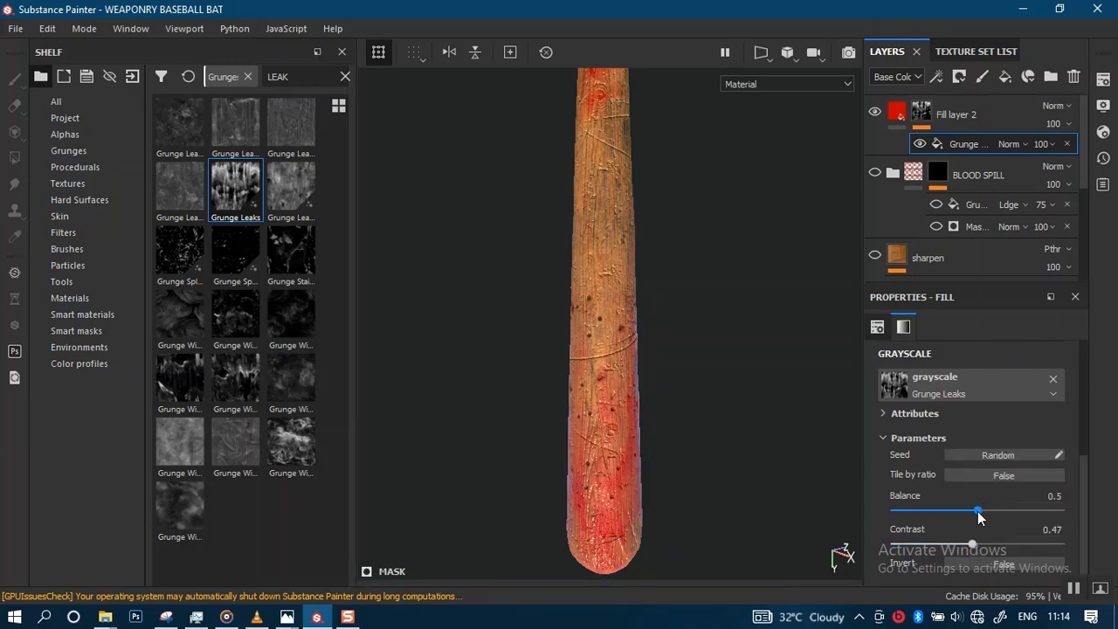
Step: Set the UV scale of the Grunge Leaks mask fill to 3 and check the pattern on the bat
scroll(1081, 496, up, 3)
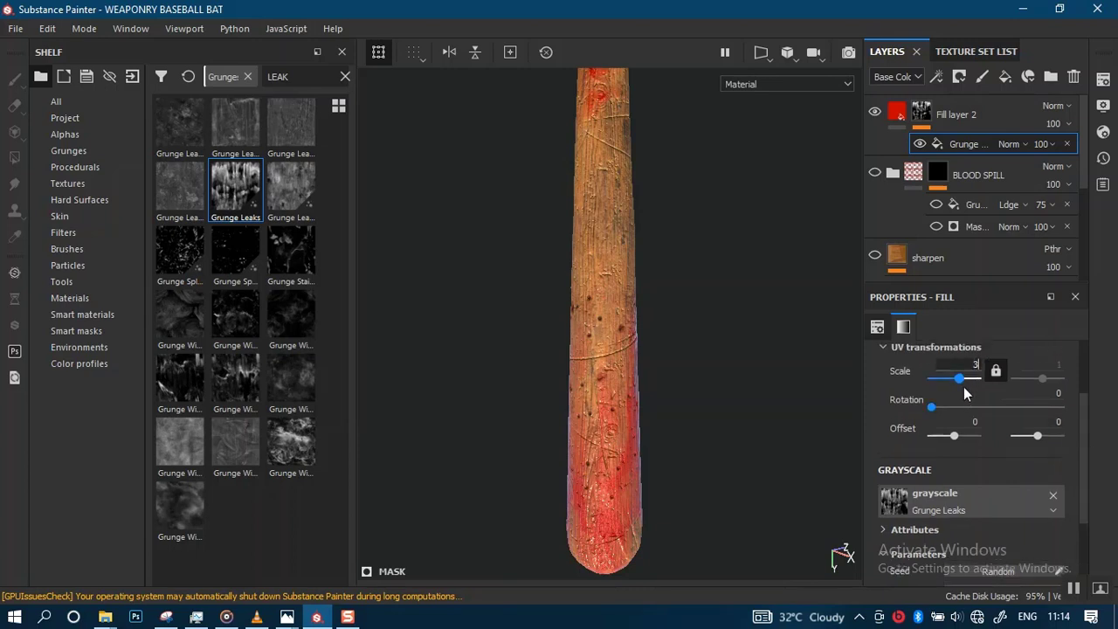
text(3)
key(Return)
alt+drag(663, 412, 680, 339)
scroll(664, 429, up, 4)
alt+drag(661, 426, 721, 387)
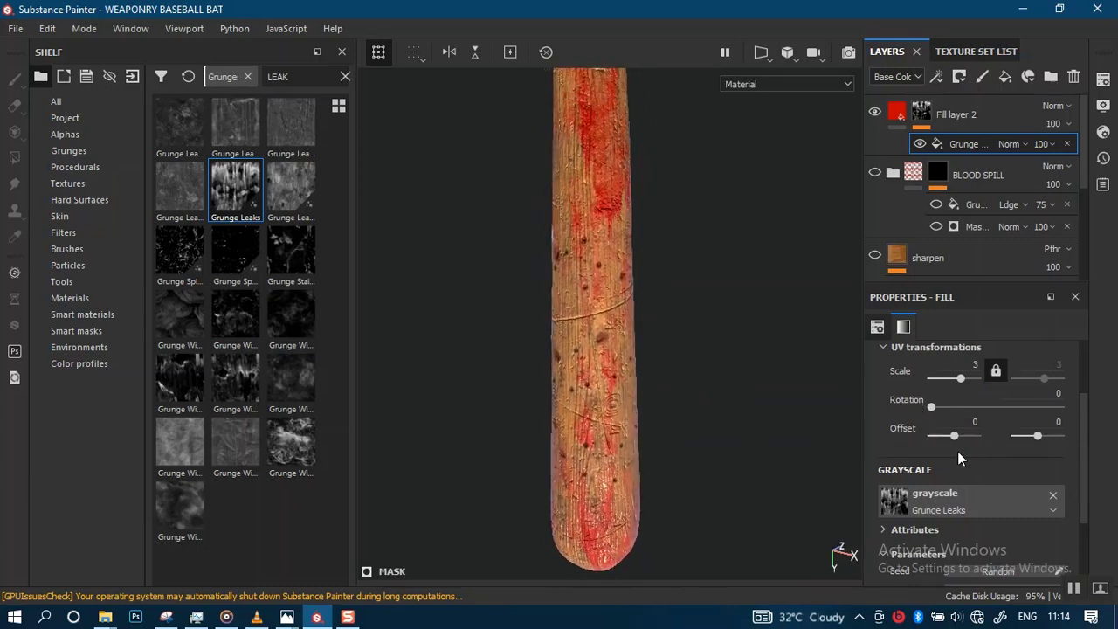
Step: Lower the balance of the Grunge Leaks mask fill to 0.42
scroll(1080, 524, down, 1)
scroll(1077, 520, down, 2)
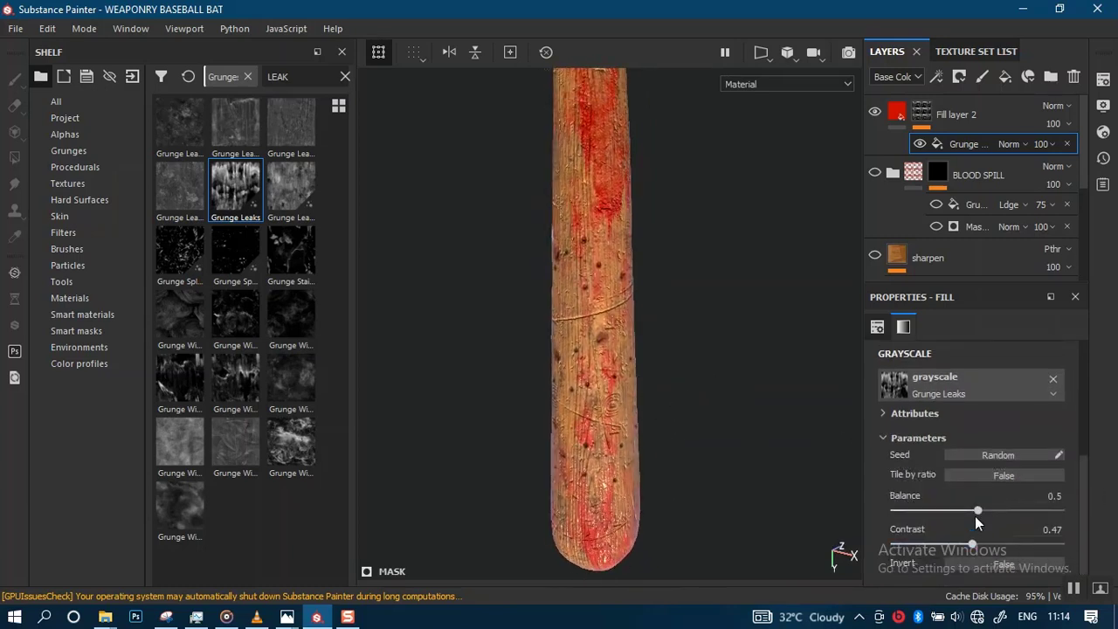
drag(988, 510, 964, 512)
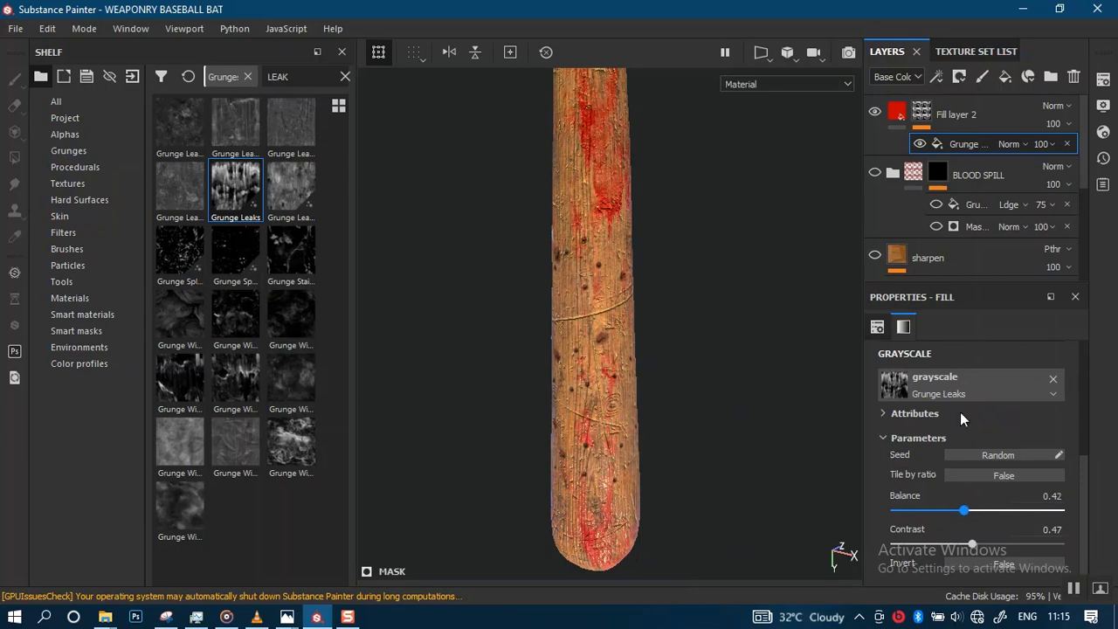
Step: Darken Fill layer 2's red base color to a value of about 0.317
click(897, 111)
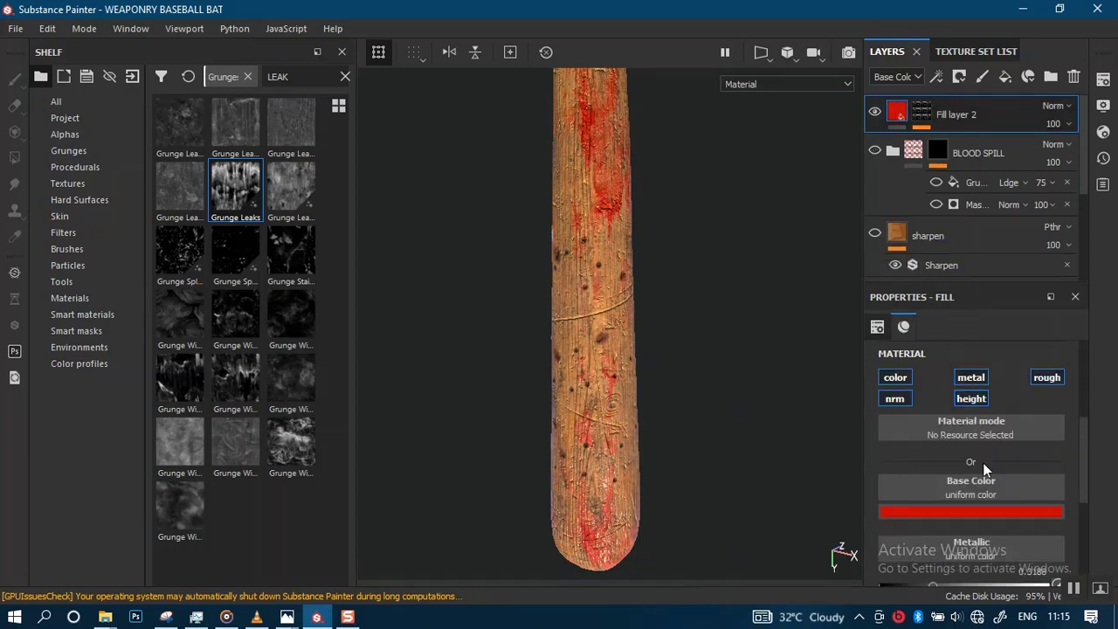
click(985, 514)
drag(1098, 380, 1097, 399)
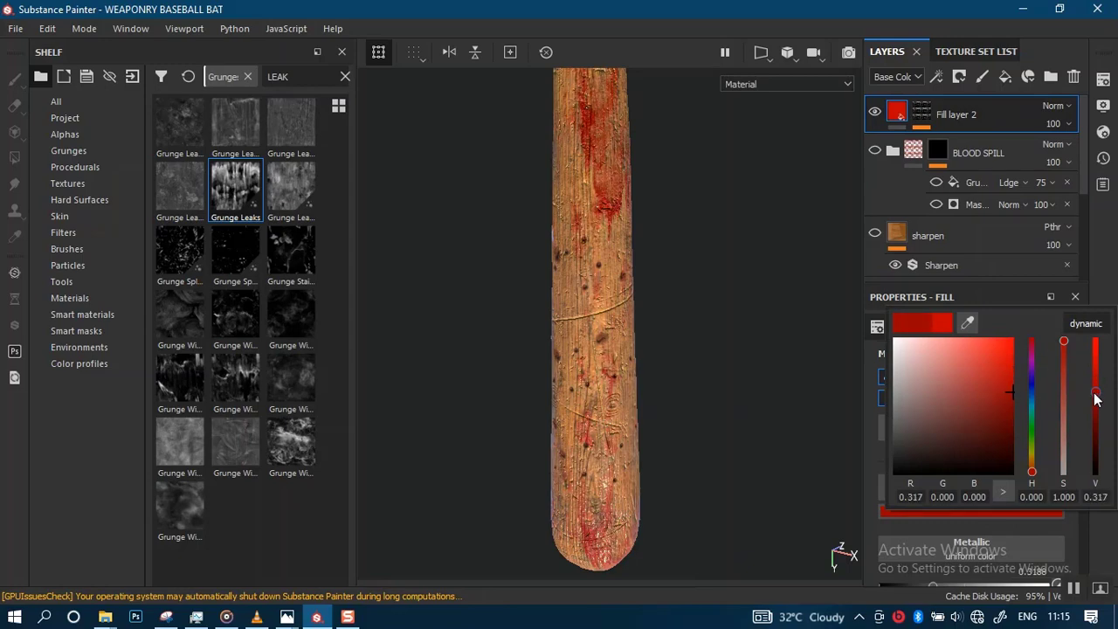
Step: Inspect the blood streaks along the bat from different angles and under rotated environment lighting
alt+right_drag(682, 421, 698, 332)
alt+drag(702, 322, 670, 345)
alt+middle_drag(670, 348, 624, 536)
shift+right_drag(718, 328, 682, 335)
alt+drag(666, 332, 745, 339)
shift+right_drag(745, 339, 626, 350)
alt+middle_drag(710, 385, 683, 329)
alt+right_drag(684, 329, 695, 425)
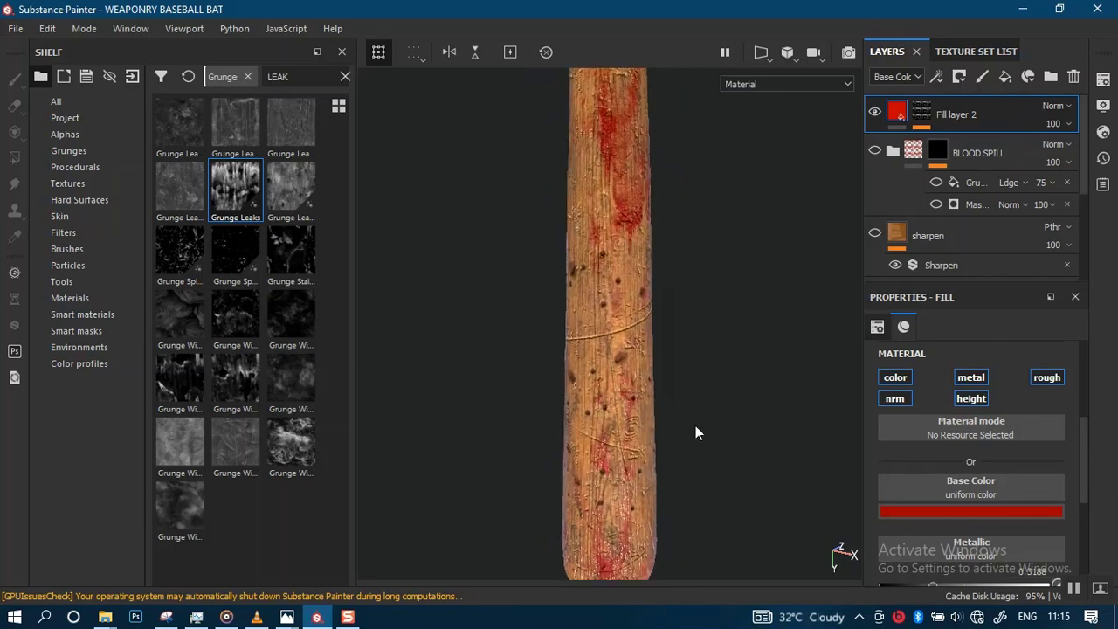
Step: Rename Fill layer 2 as BLOOD SPILL and group layers to create a new folder above it
alt+drag(699, 412, 689, 410)
alt+middle_drag(689, 393, 713, 381)
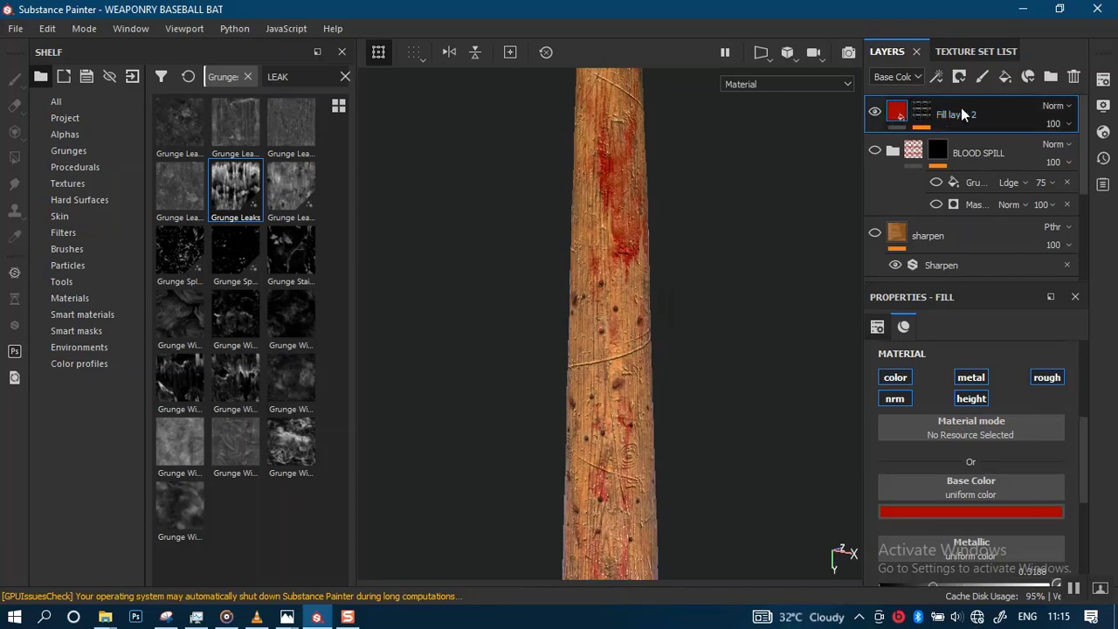
text(BLOOD SPILL)
key(ctrl+g)
right_click(912, 107)
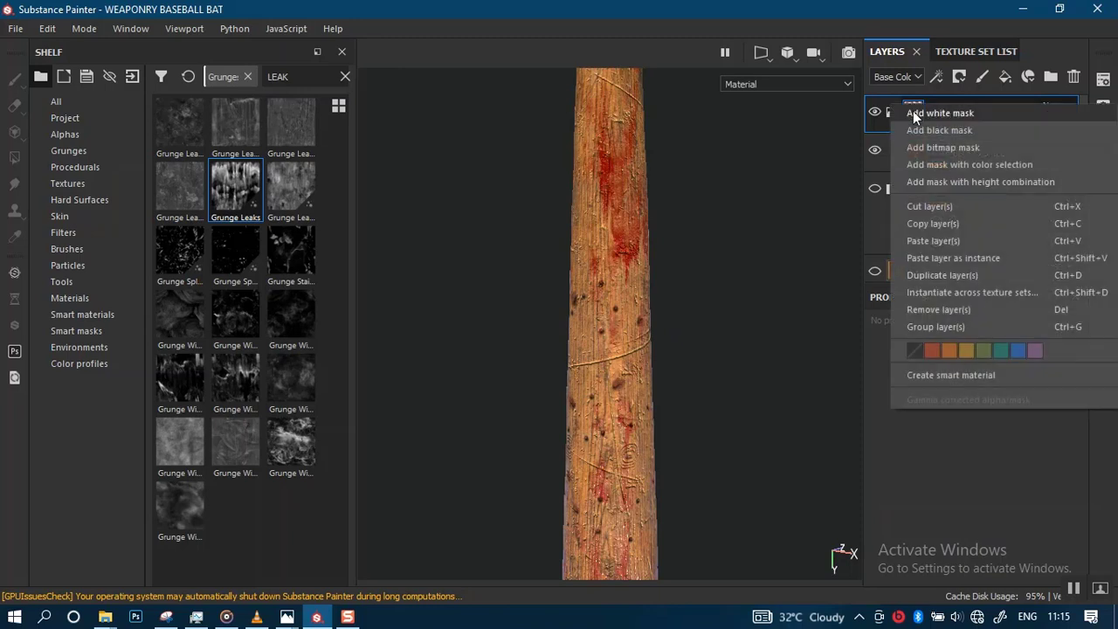
click(860, 162)
Step: Examine how the blood streaks are distributed over the whole length of the bat, from the barrel up to the knob
scroll(643, 117, down, 3)
alt+middle_drag(643, 117, 633, 281)
alt+right_drag(634, 281, 636, 190)
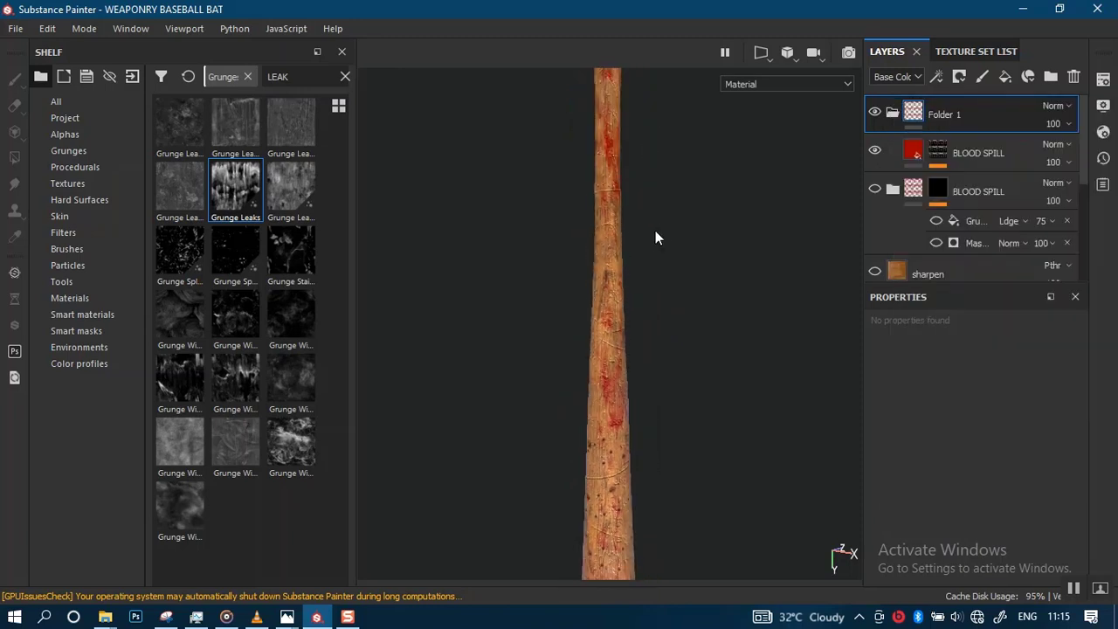
alt+right_drag(653, 249, 645, 214)
alt+middle_drag(645, 214, 669, 175)
alt+right_drag(662, 173, 641, 146)
alt+middle_drag(646, 167, 632, 208)
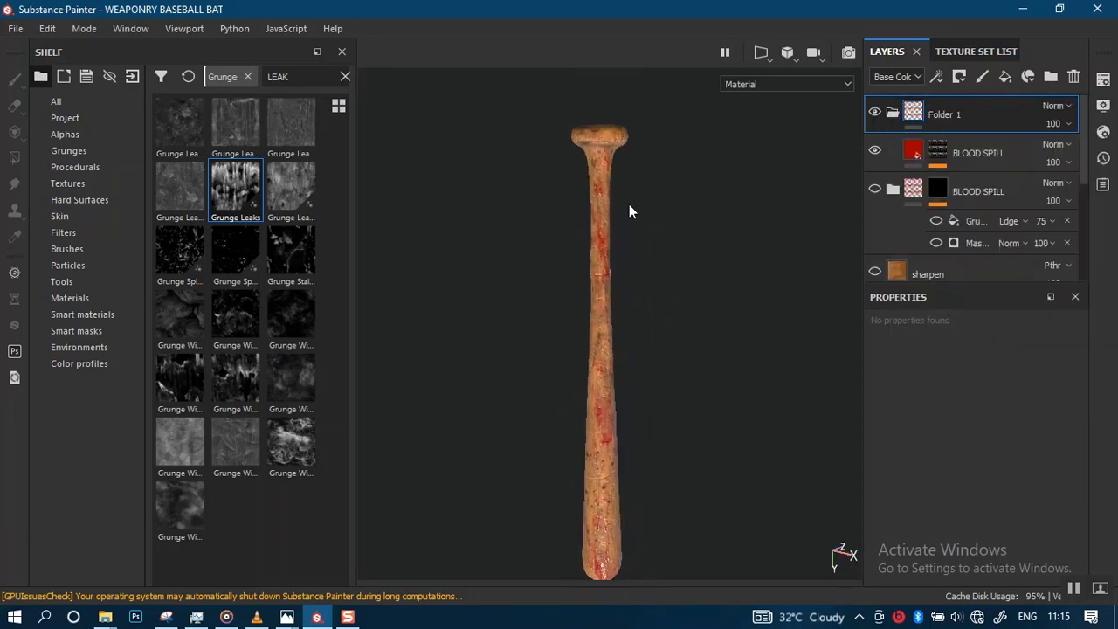
alt+drag(611, 196, 623, 211)
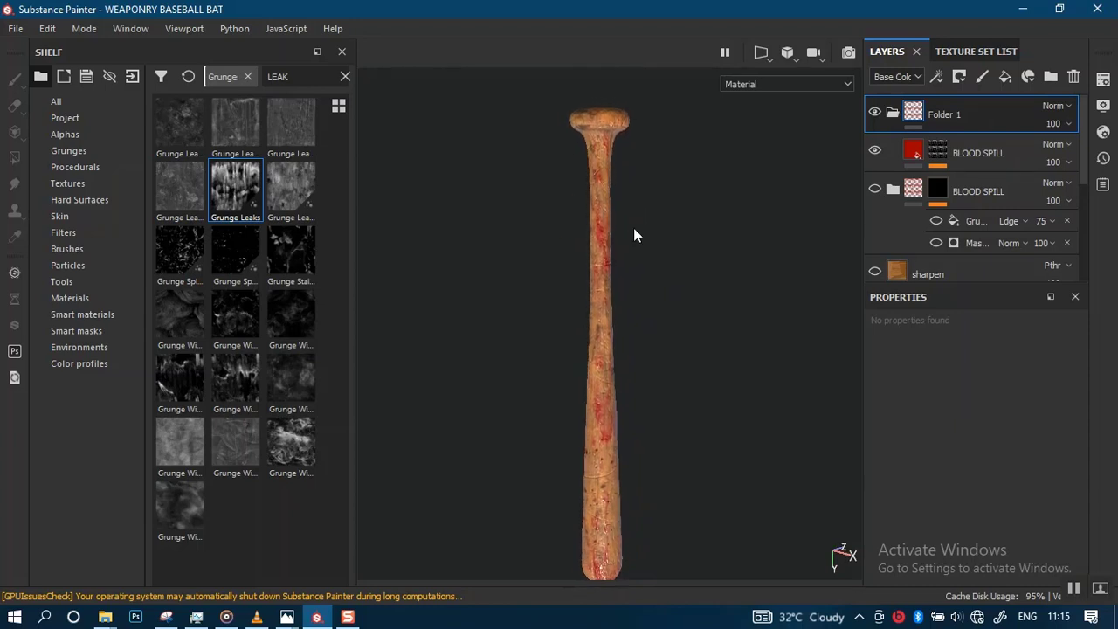
alt+drag(634, 234, 655, 231)
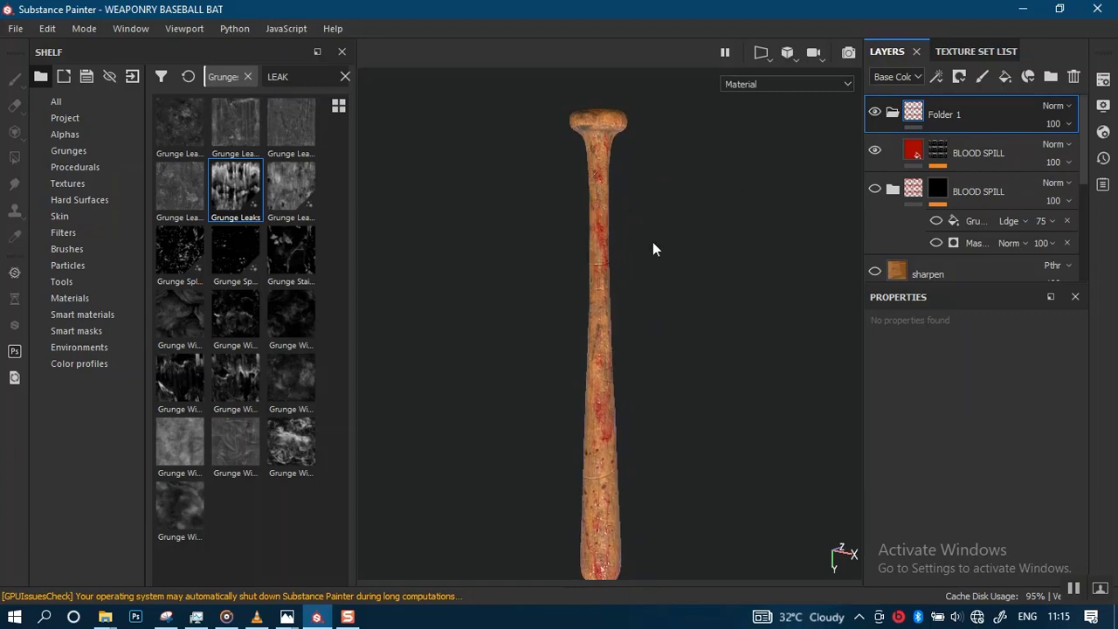
Step: Add a black mask to Folder 1
right_click(911, 110)
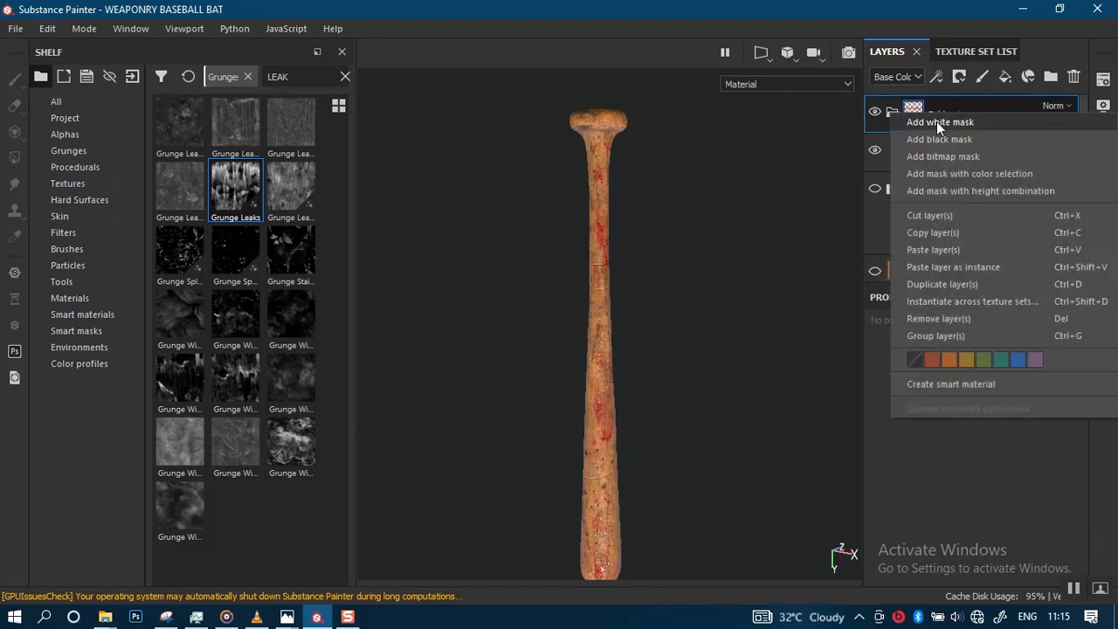
click(944, 138)
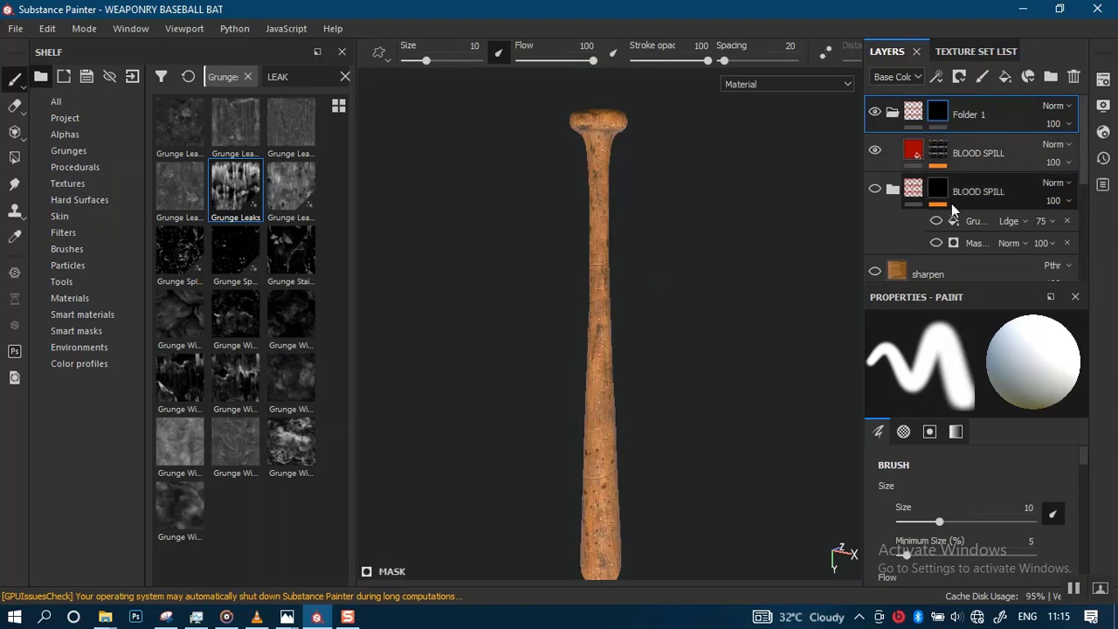
click(937, 113)
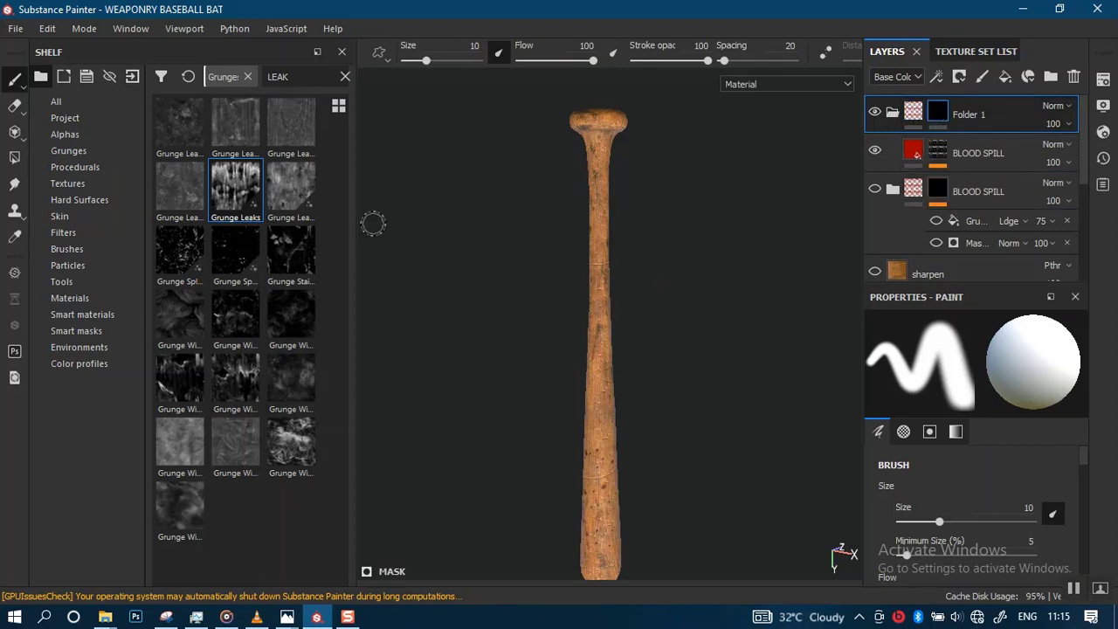
Step: Find the Ground Dirt smart mask in the shelf and apply it to Folder 1's mask
click(75, 331)
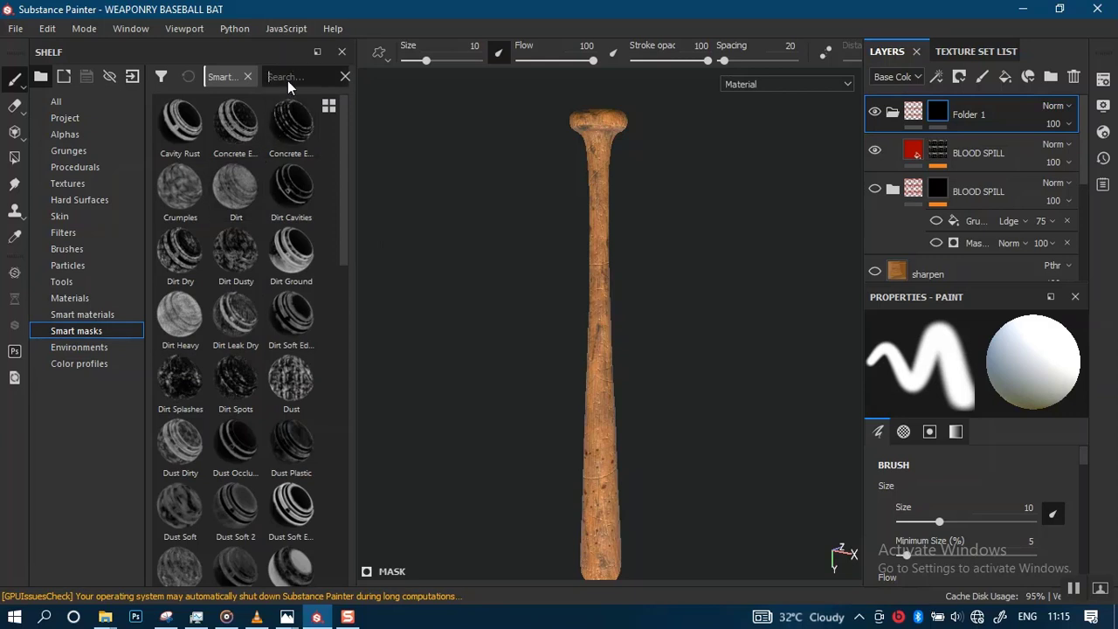
text(KLE)
key(BackSpace)
key(BackSpace)
key(BackSpace)
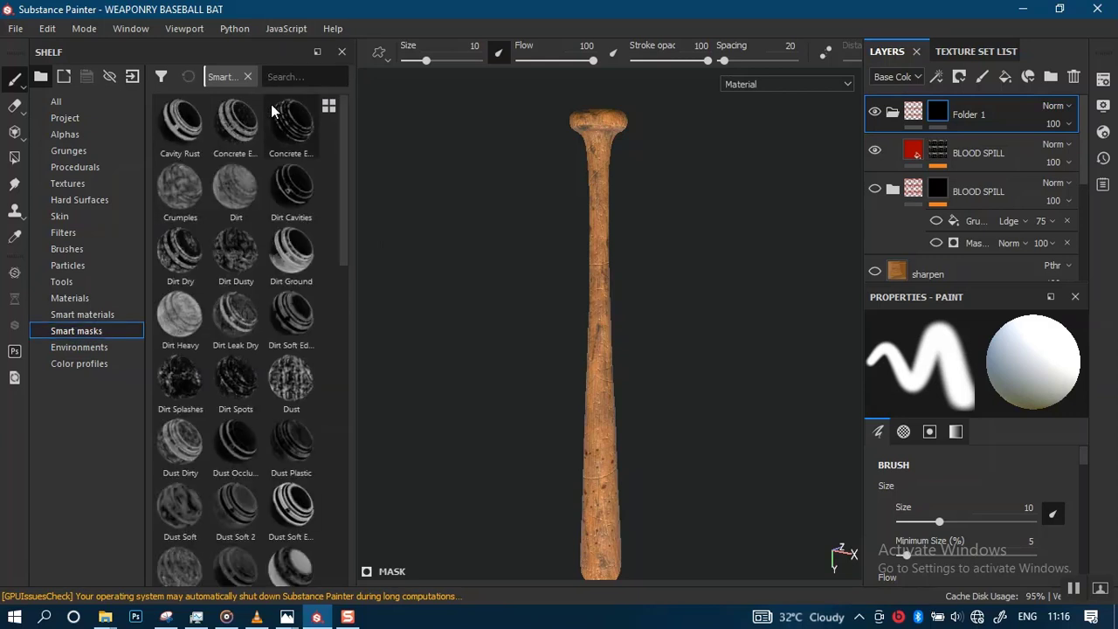
text(GROU)
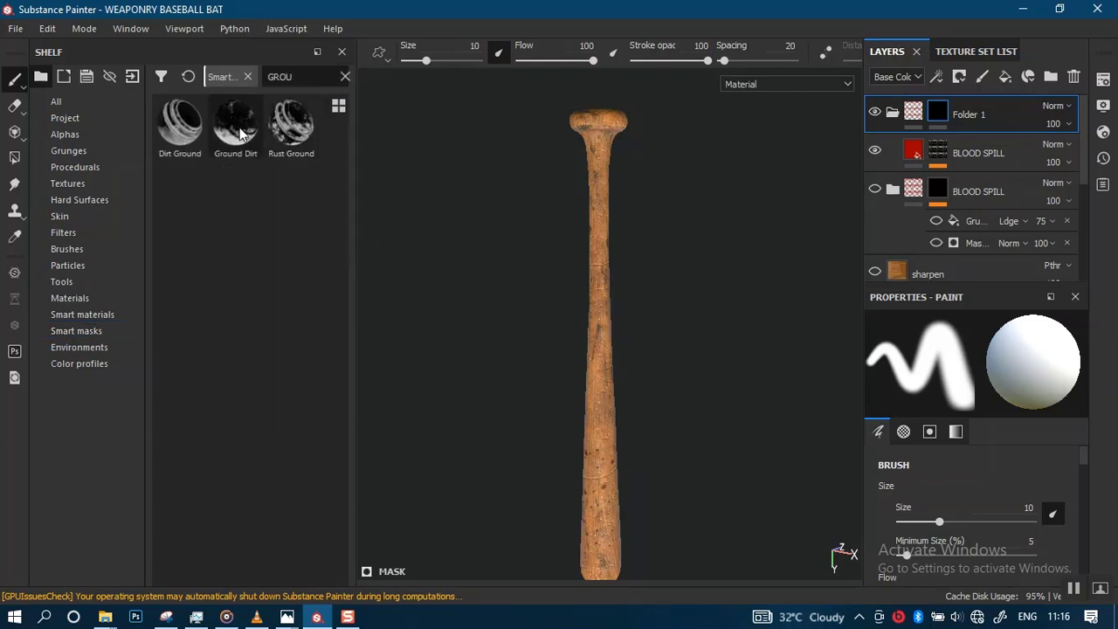
drag(231, 133, 935, 122)
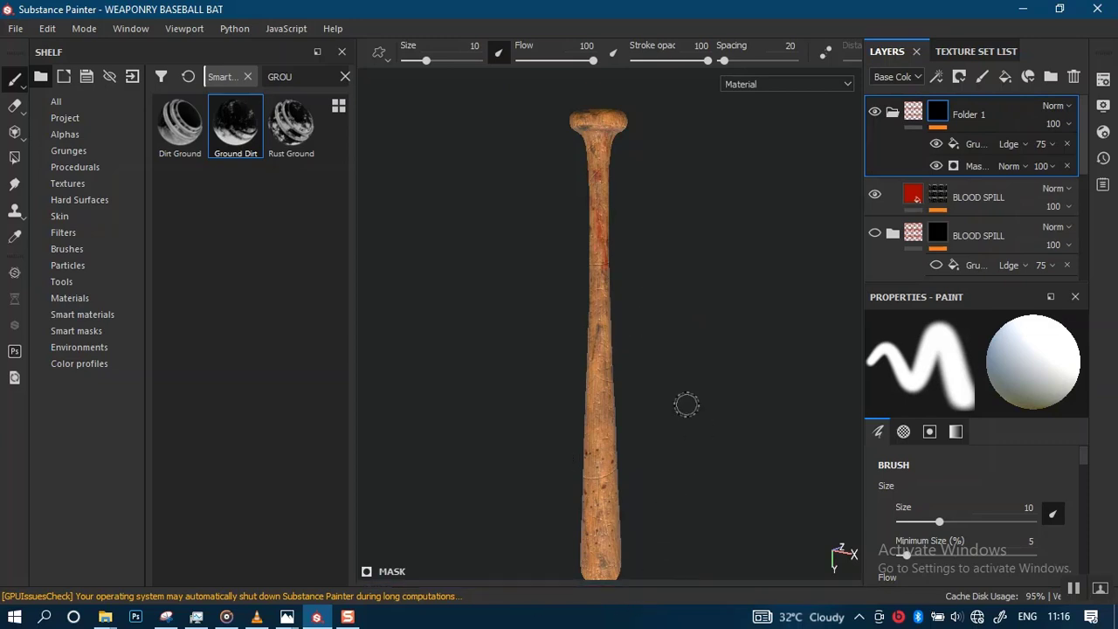
Step: Hide the grunge fill in Folder 1's mask and set the Mask Editor generator's Global Invert to True
alt+middle_drag(658, 373, 651, 294)
alt+right_drag(651, 294, 671, 487)
alt+middle_drag(674, 367, 679, 453)
alt+right_drag(679, 454, 651, 443)
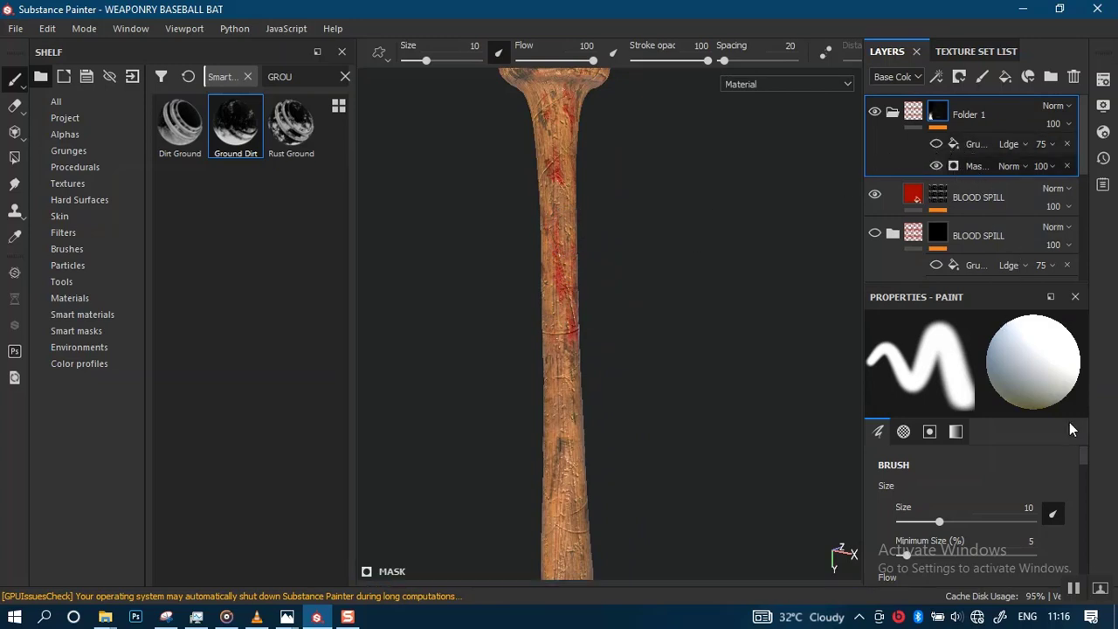
click(974, 166)
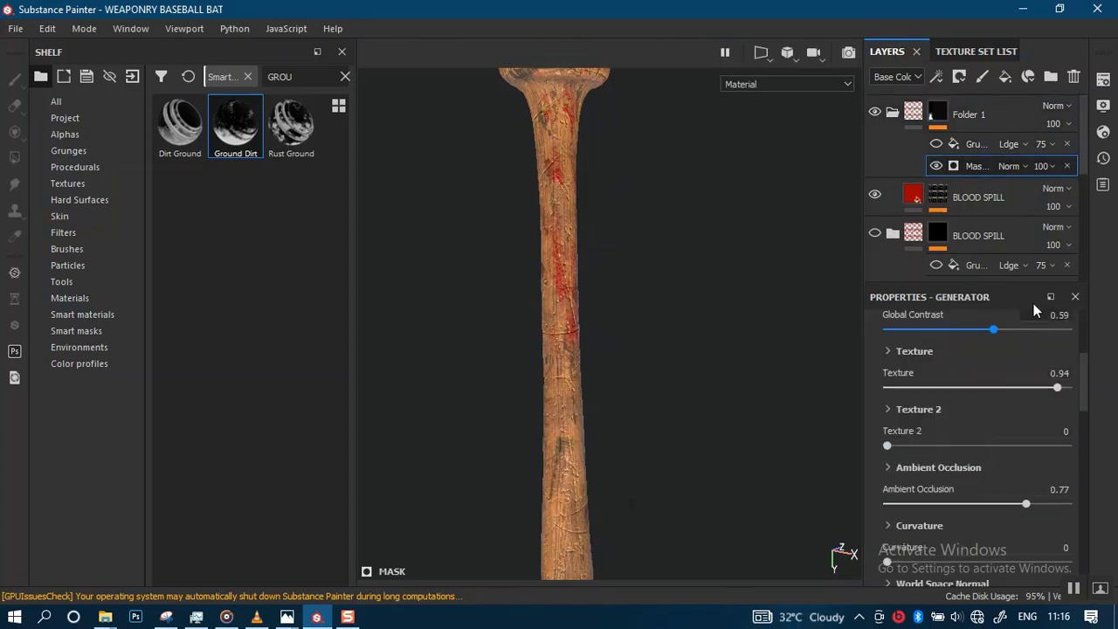
scroll(1083, 456, up, 5)
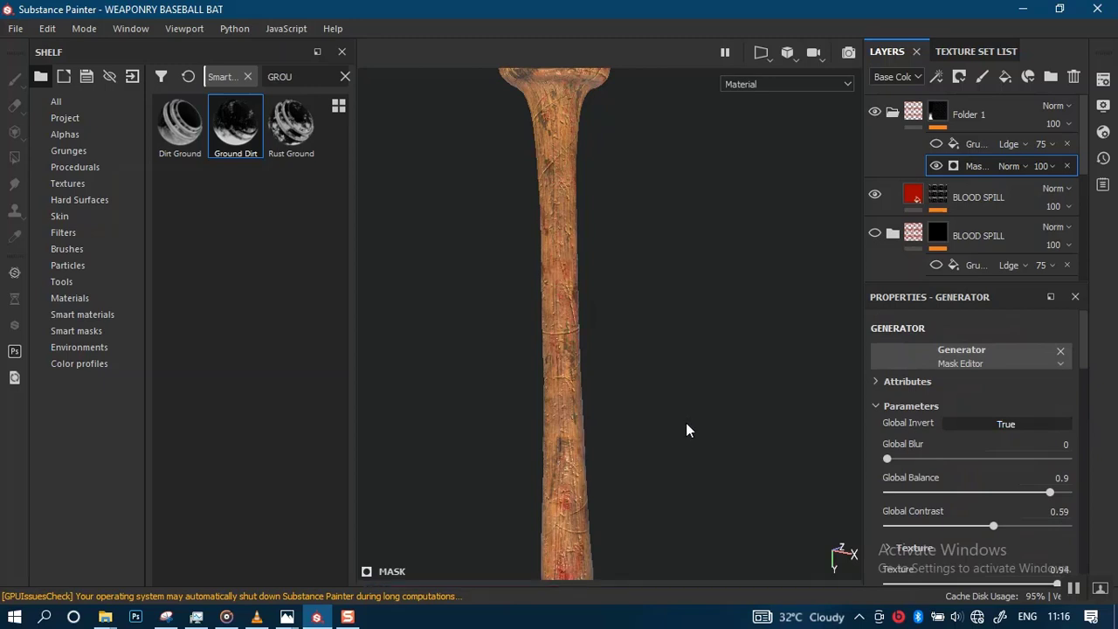
Step: View the mask on its own and set the generator's Global Balance to 0.95 and Global Contrast to 0.27
alt+drag(685, 423, 678, 344)
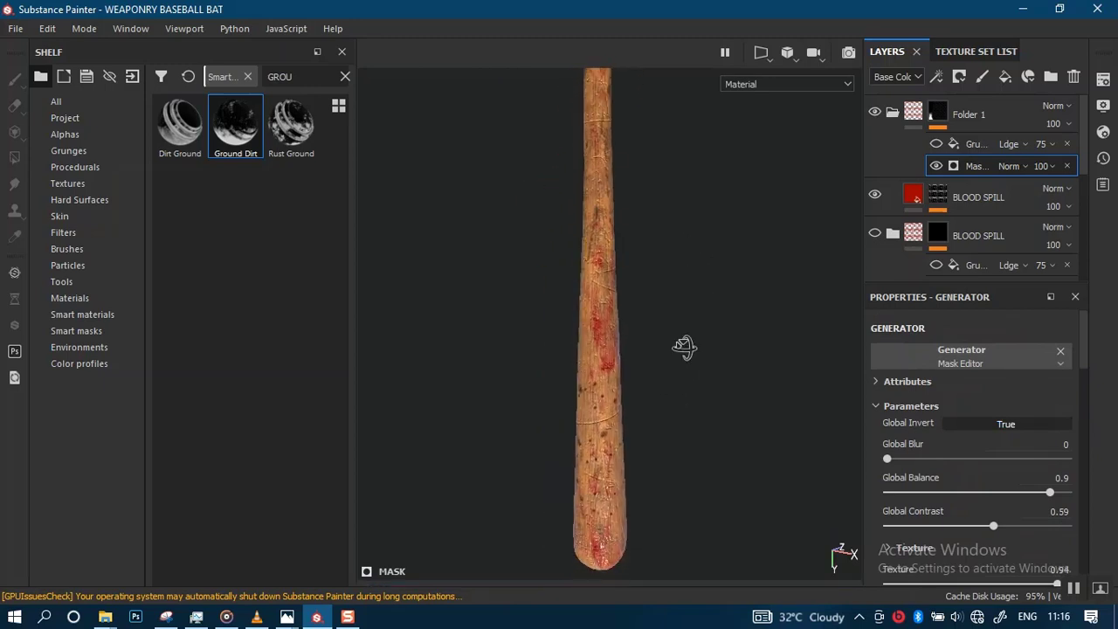
key(c)
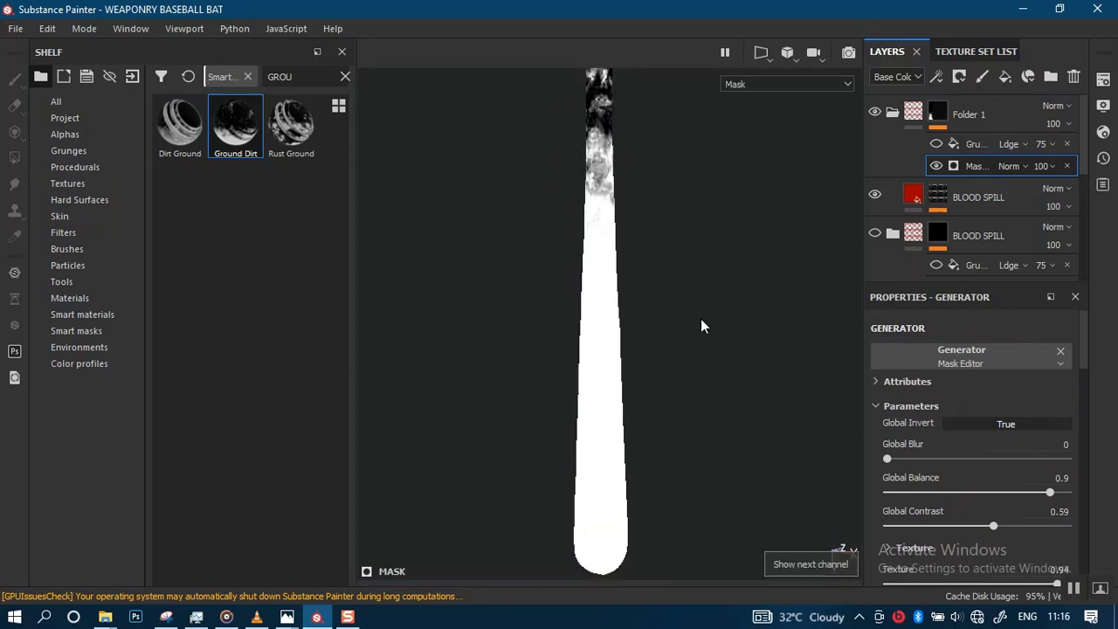
alt+drag(723, 301, 687, 340)
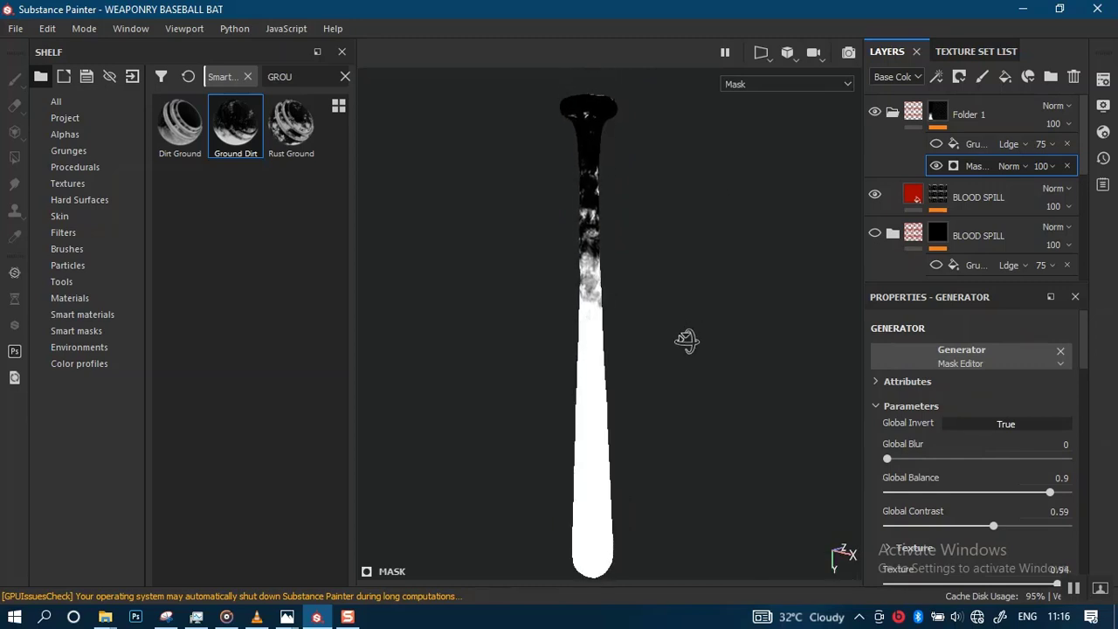
click(1055, 492)
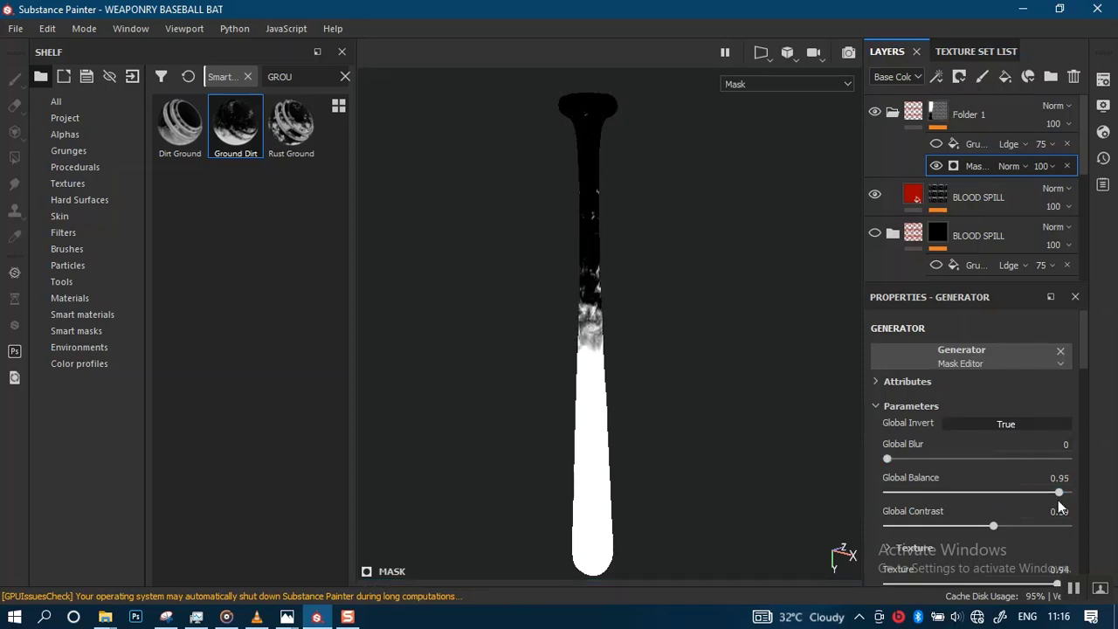
click(960, 527)
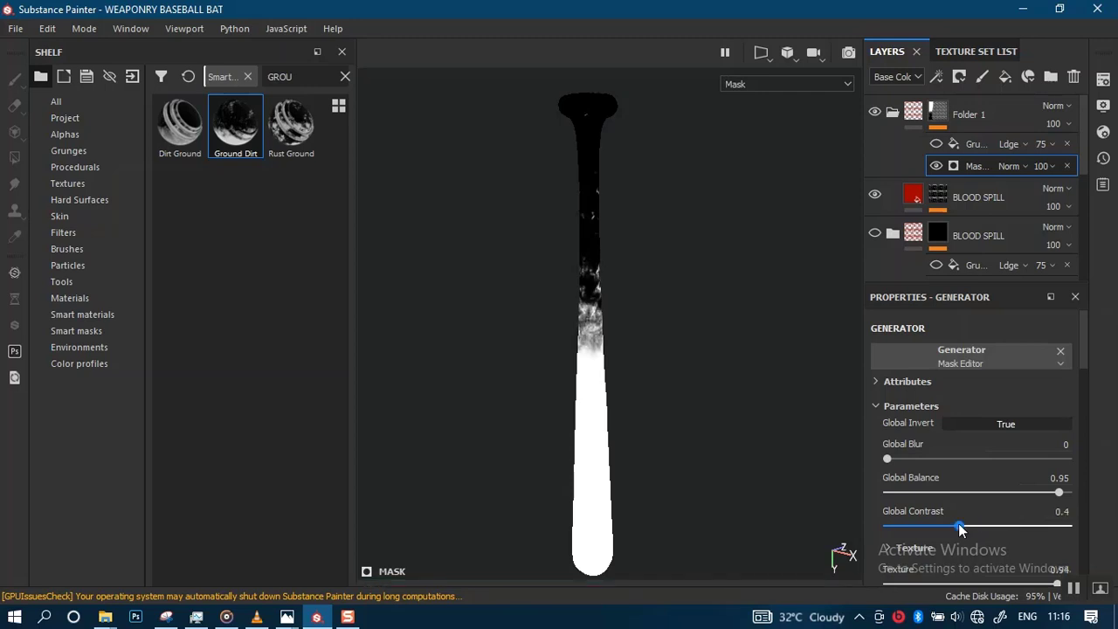
click(934, 526)
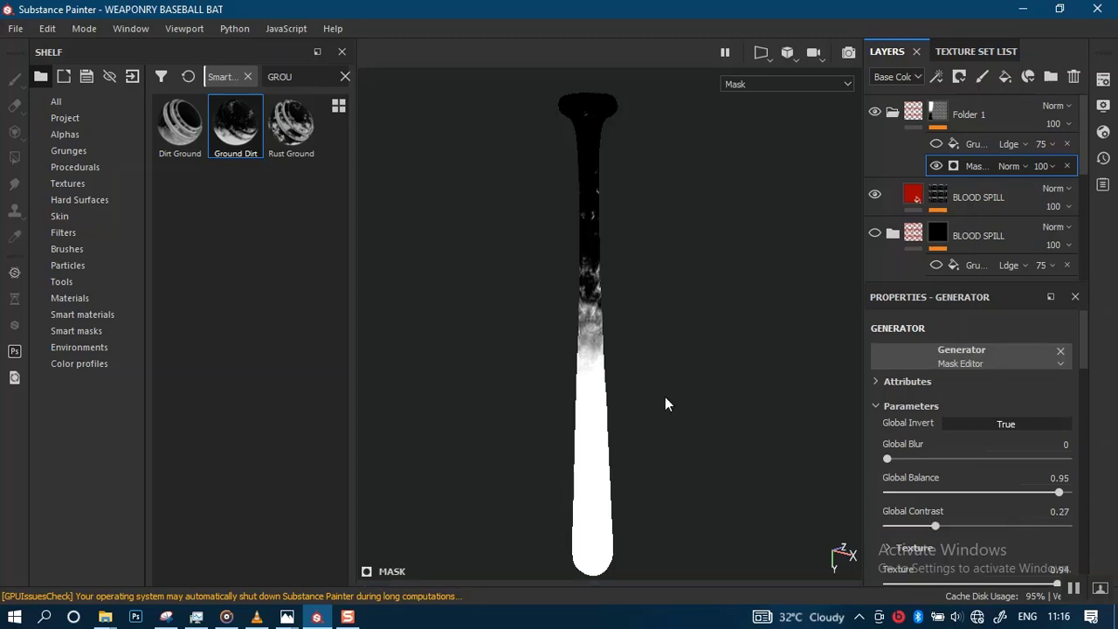
Step: Check the mask's fade along the bat, return to the material view and inspect the blood streaks up close
alt+drag(664, 396, 645, 357)
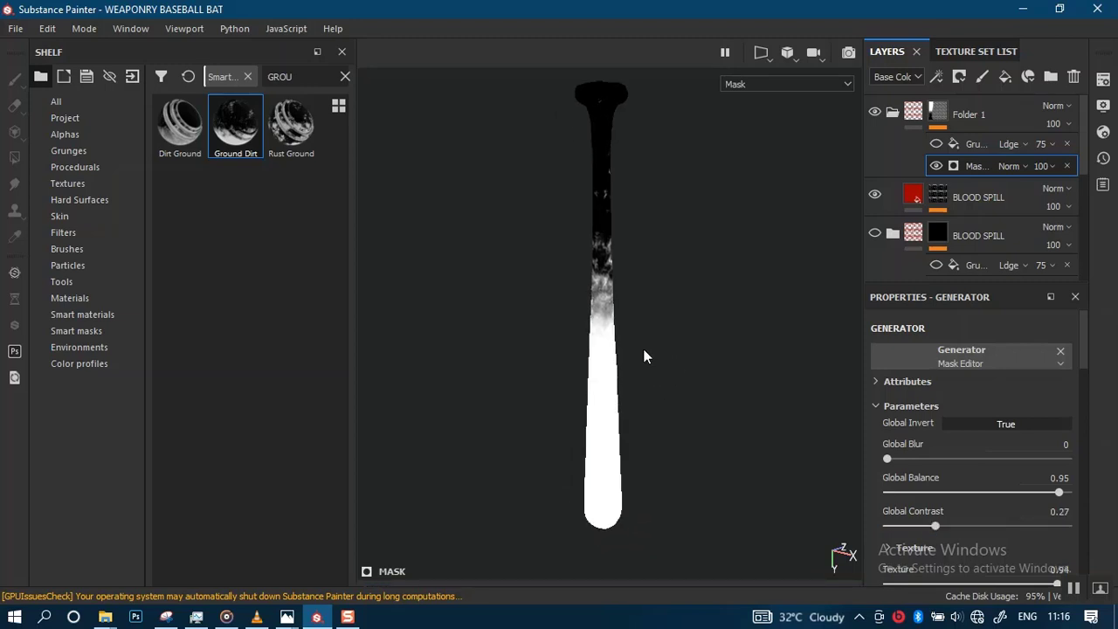
key(m)
alt+right_drag(648, 354, 665, 427)
alt+drag(665, 427, 647, 351)
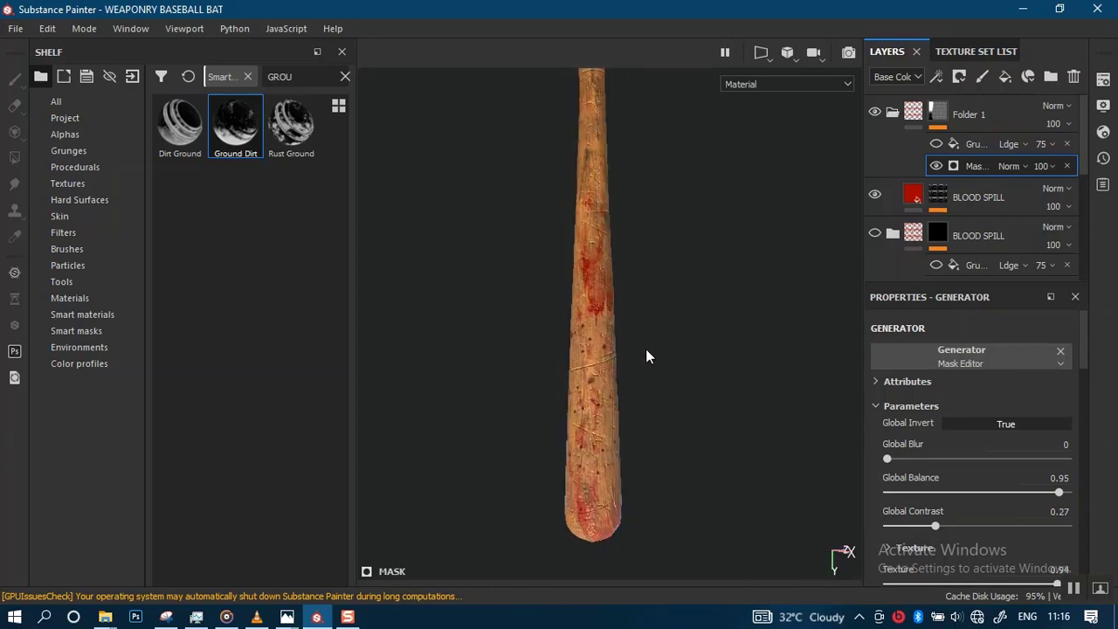
alt+right_drag(647, 351, 662, 423)
alt+drag(662, 423, 632, 354)
alt+right_drag(632, 355, 661, 468)
alt+drag(661, 474, 676, 327)
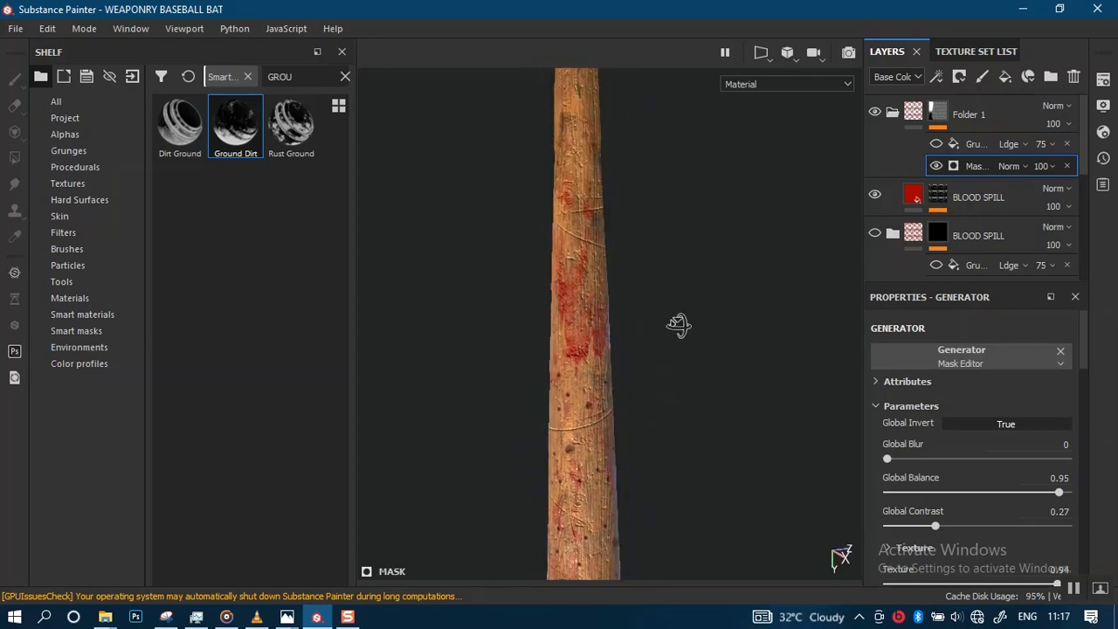
Step: Rename Folder 1 as BLOOD SPILL
double_click(968, 115)
text(BLOOD SPILL)
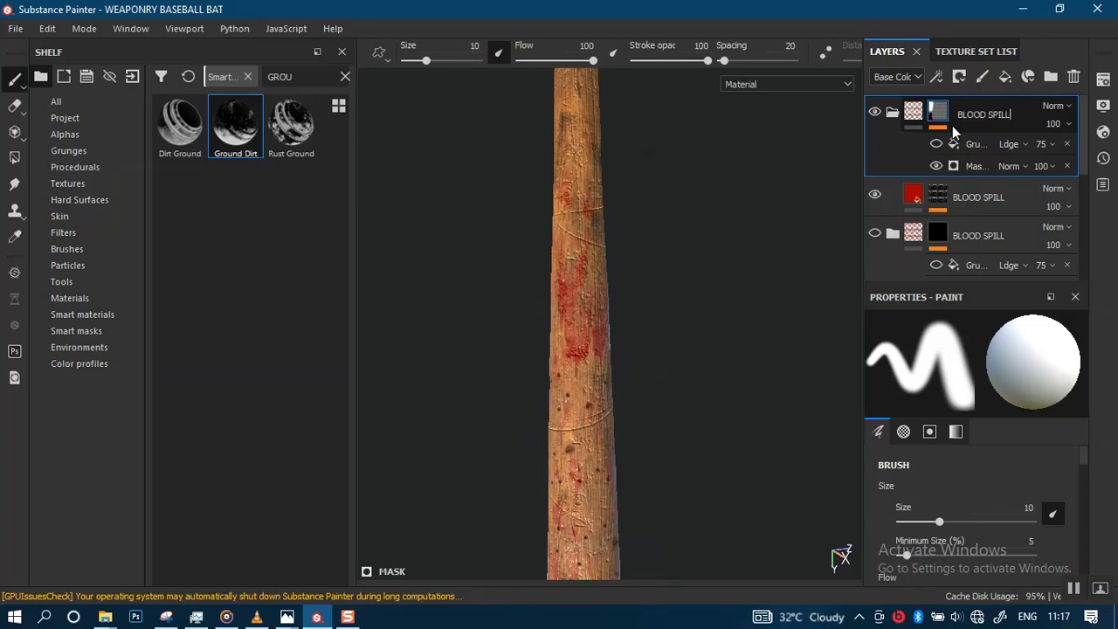
key(Return)
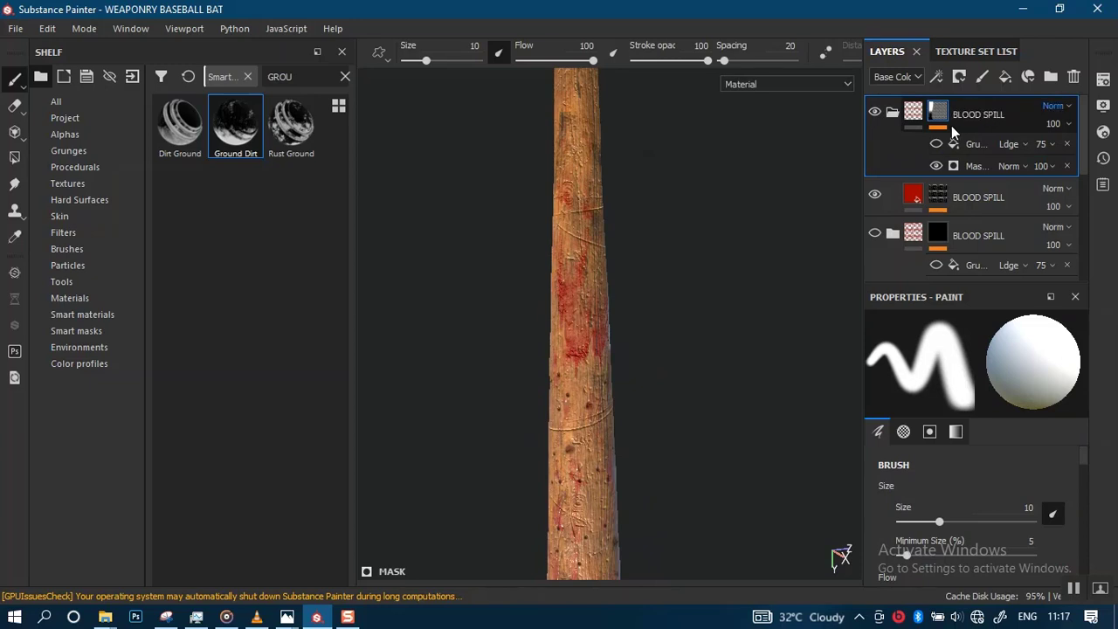
Step: Copy the red BLOOD SPILL fill layer and paste it at the top of the RING_POKERs texture set's layer stack
click(970, 188)
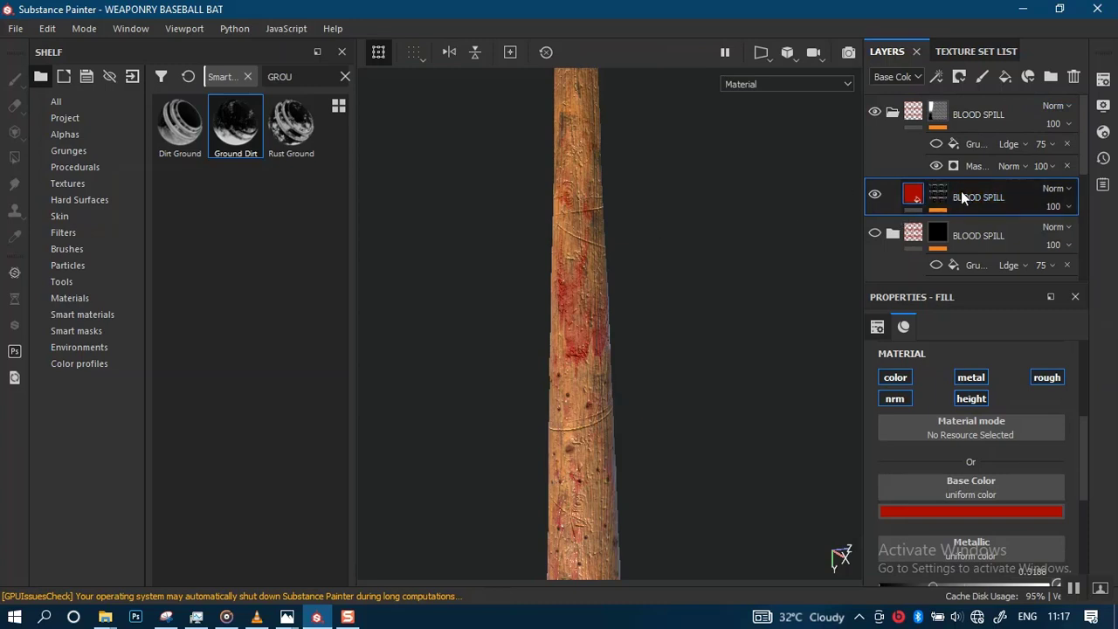
click(956, 52)
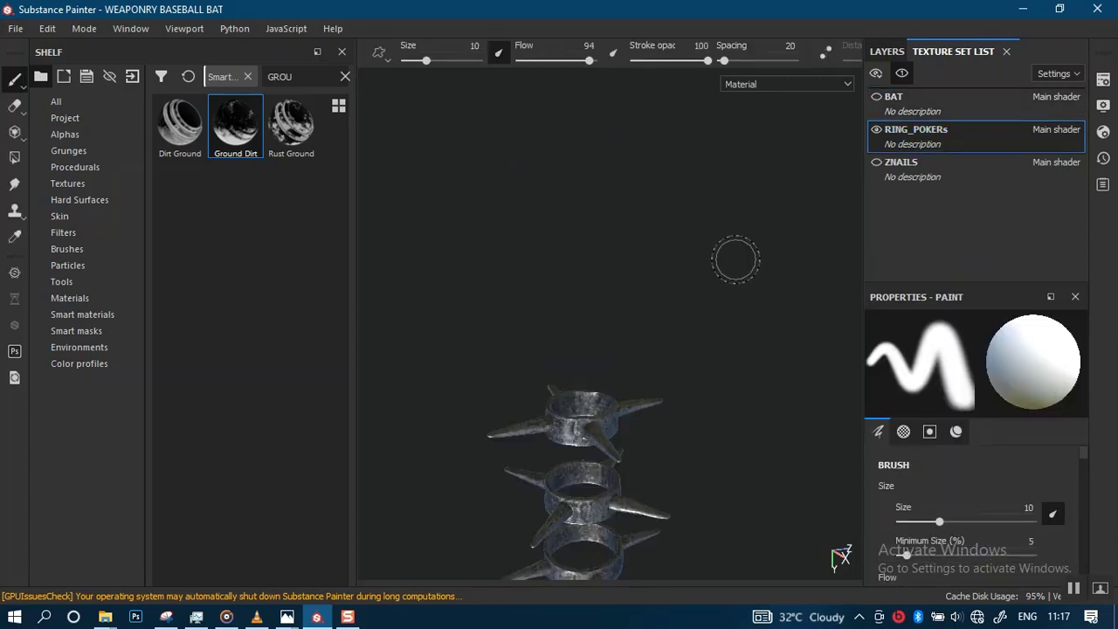
alt+middle_drag(683, 286, 697, 166)
click(888, 54)
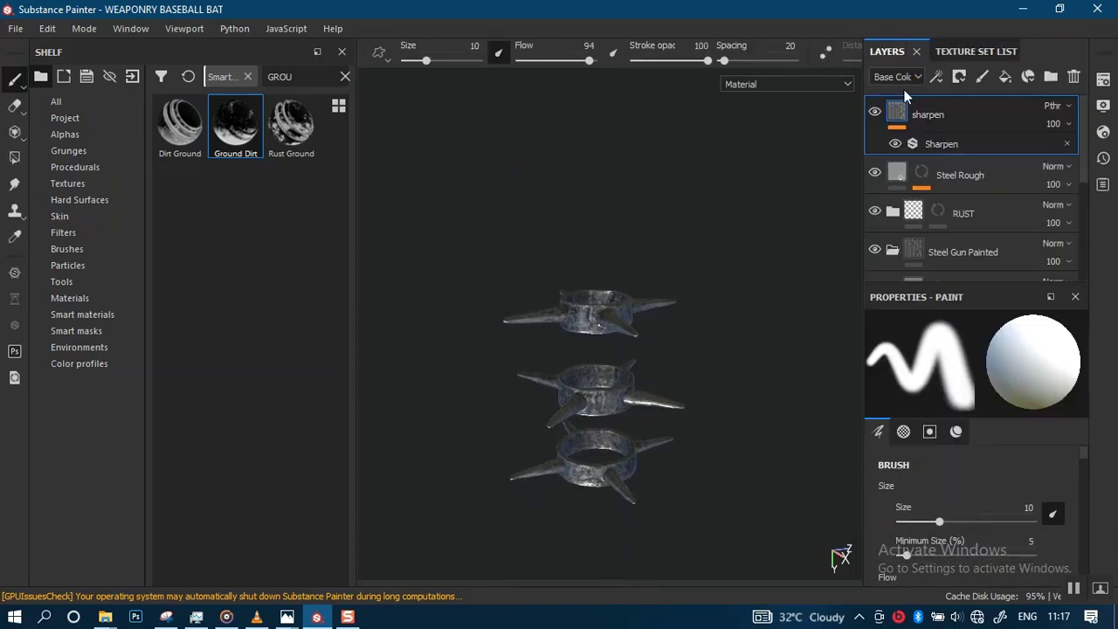
key(ctrl+v)
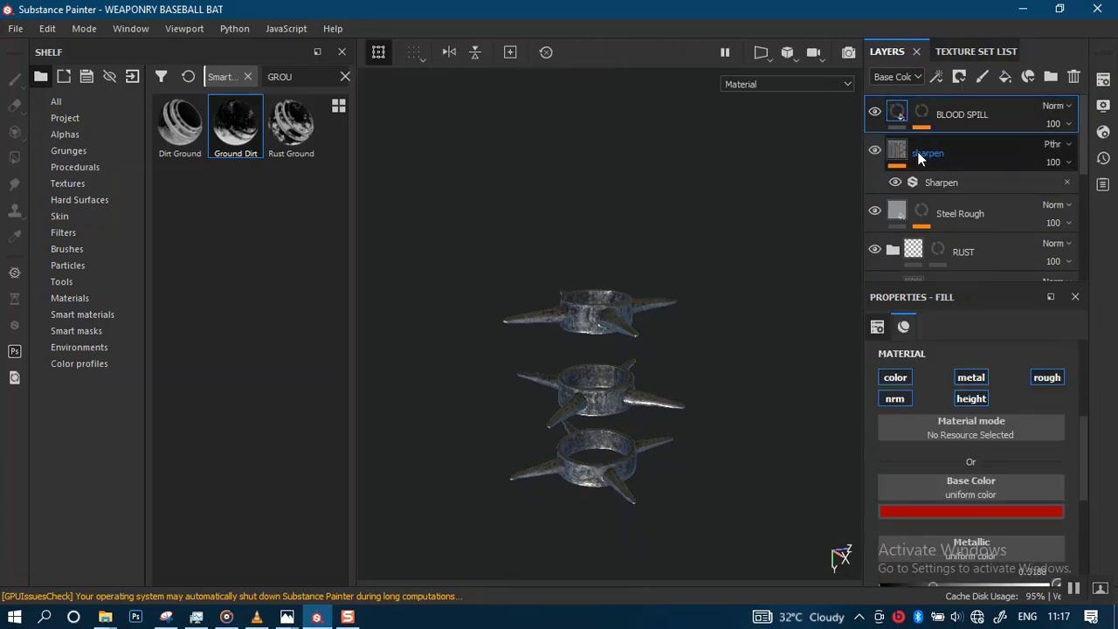
Step: Lower the Balance of the Grunge Leaks mask fill on the rings' BLOOD SPILL layer to 0.3 and check the rings
alt+middle_drag(626, 294, 643, 234)
alt+right_drag(643, 233, 716, 358)
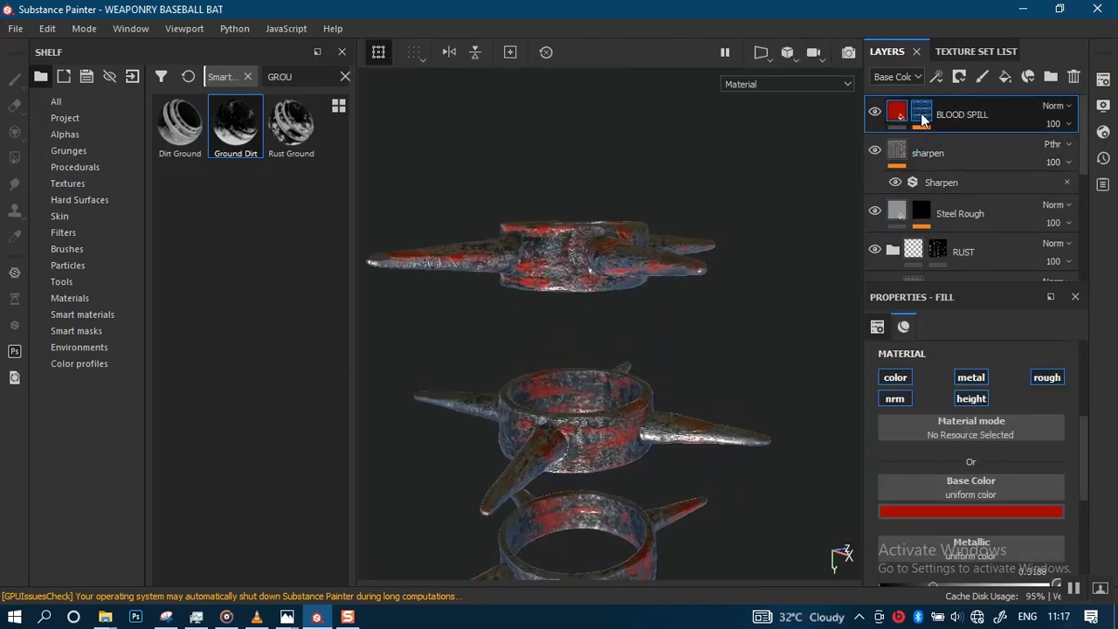
click(921, 124)
click(944, 147)
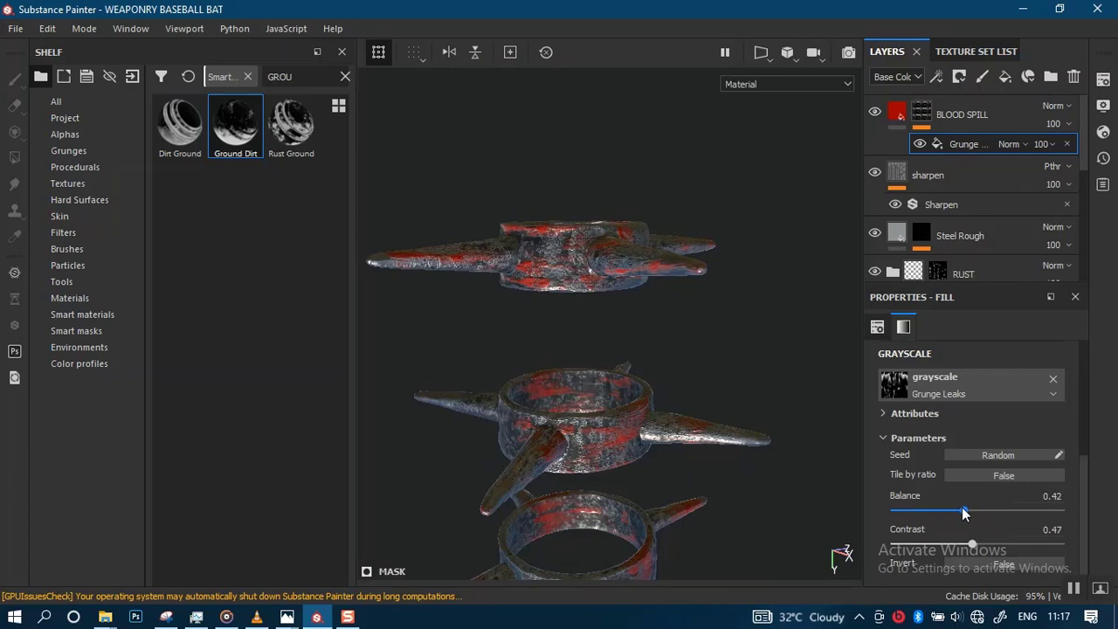
drag(964, 507, 944, 514)
alt+drag(773, 446, 737, 394)
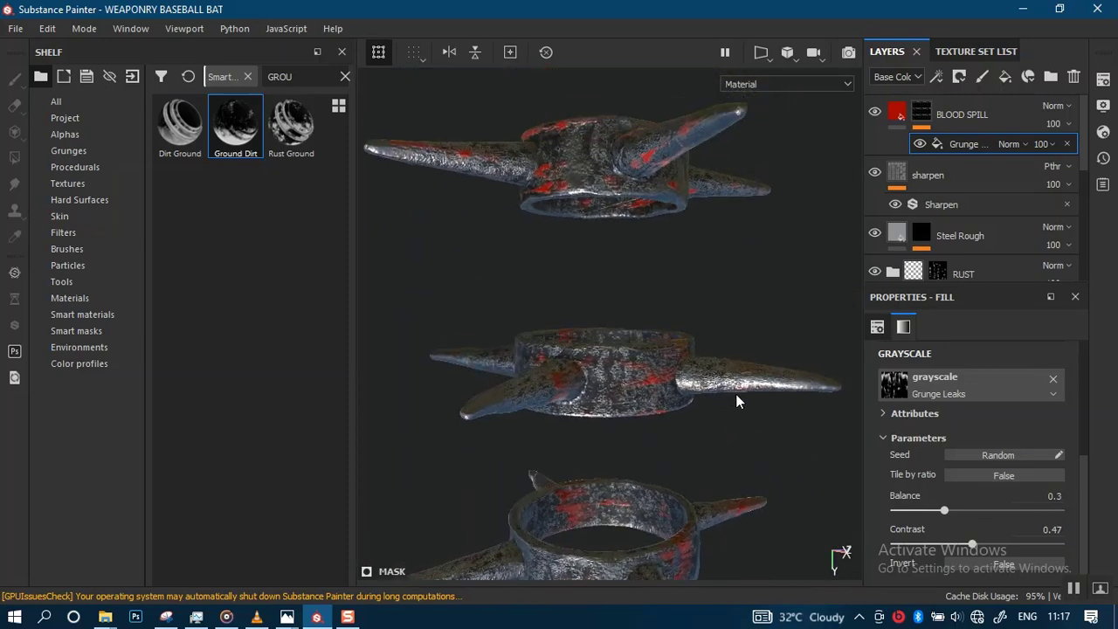
alt+drag(718, 354, 724, 343)
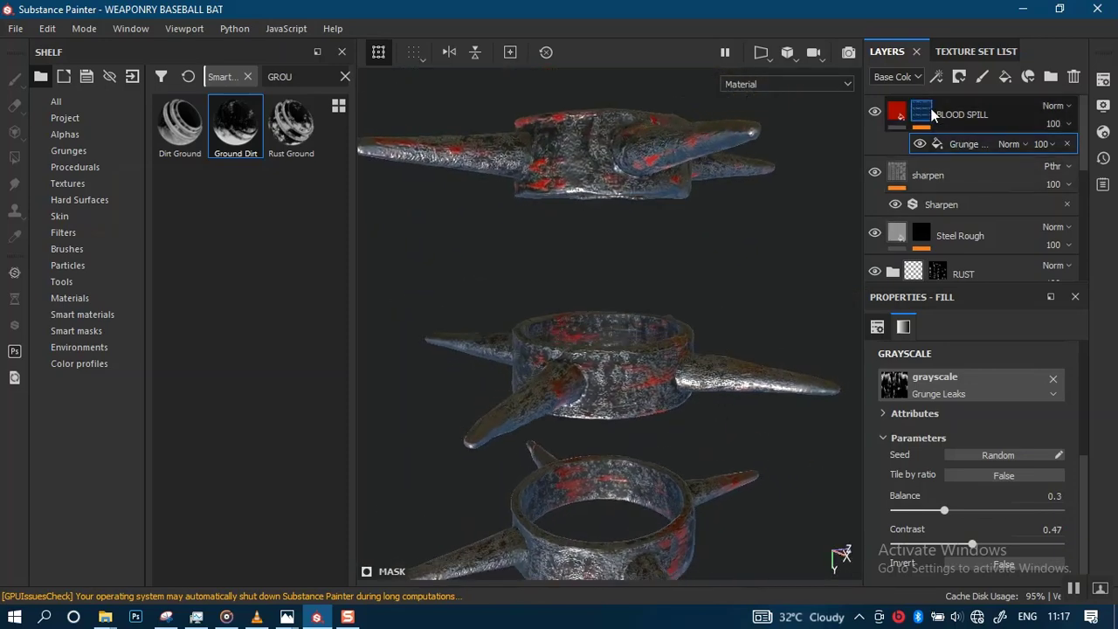
Step: Hide the Grunge Leaks fill in the rings' BLOOD SPILL mask and add a new fill to that mask
click(920, 142)
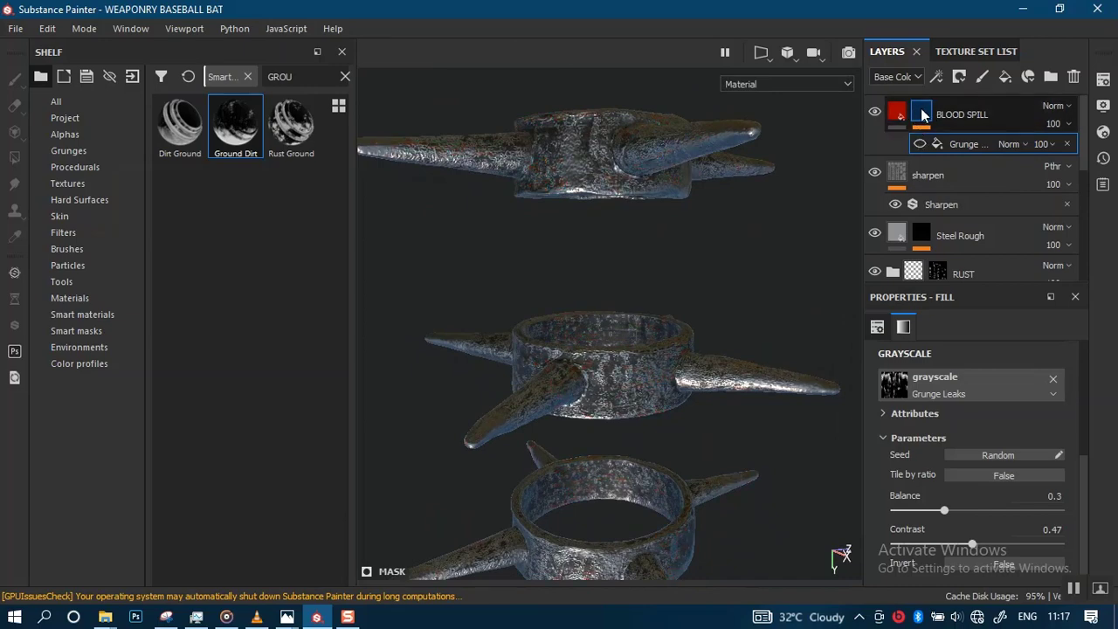
click(922, 114)
right_click(922, 113)
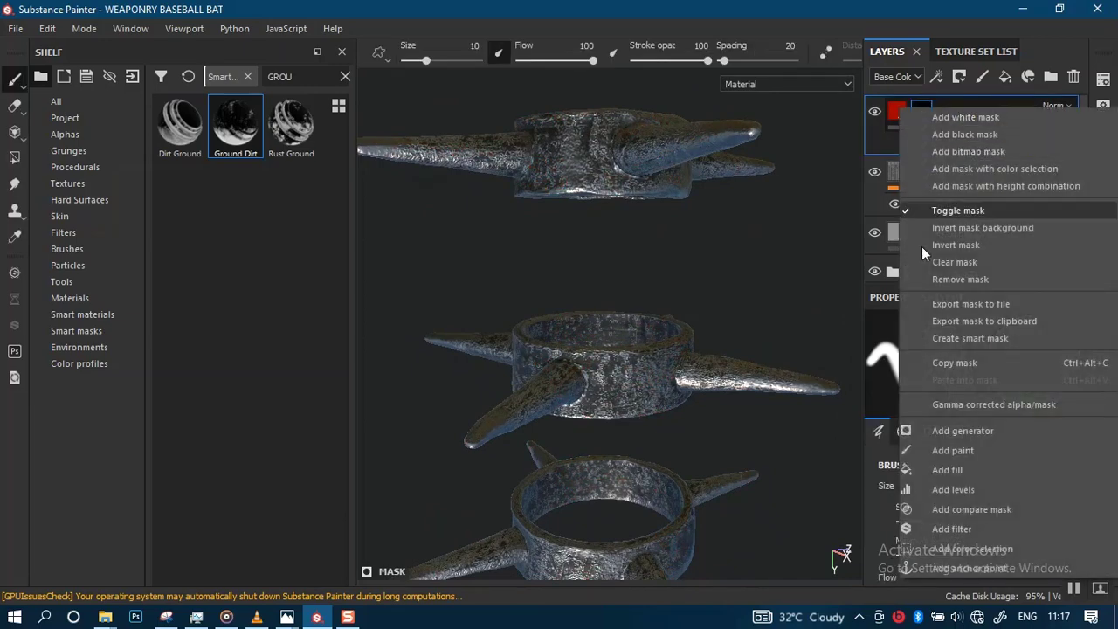
click(949, 470)
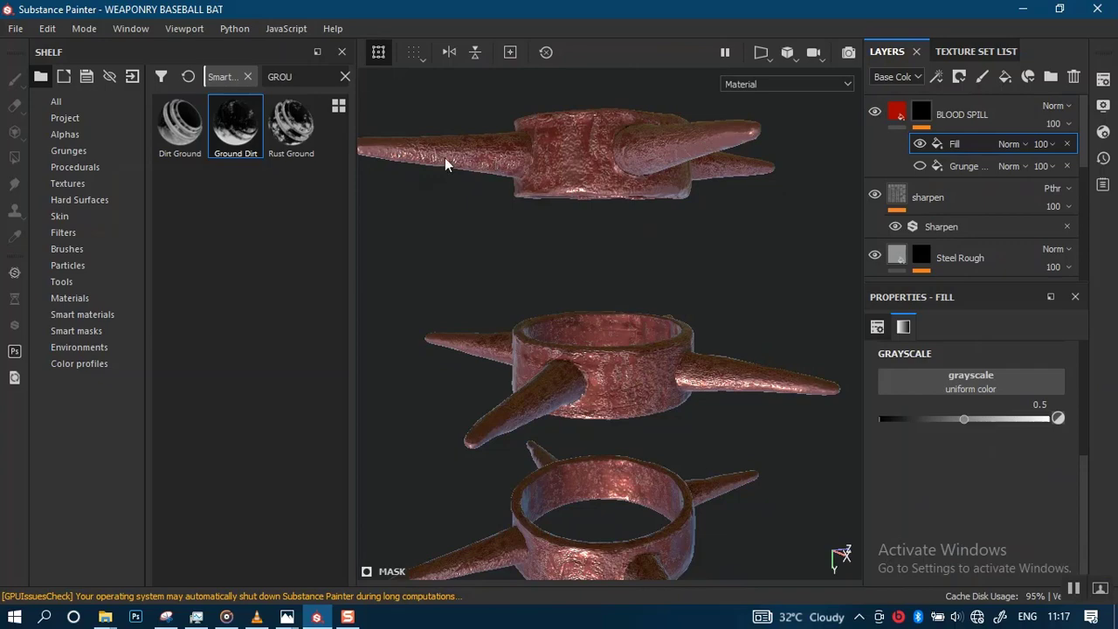
Step: Find Grunge Stains Leaky among the grunges with the search LEAK, assign it to the new mask fill's grayscale and check the rings
click(70, 150)
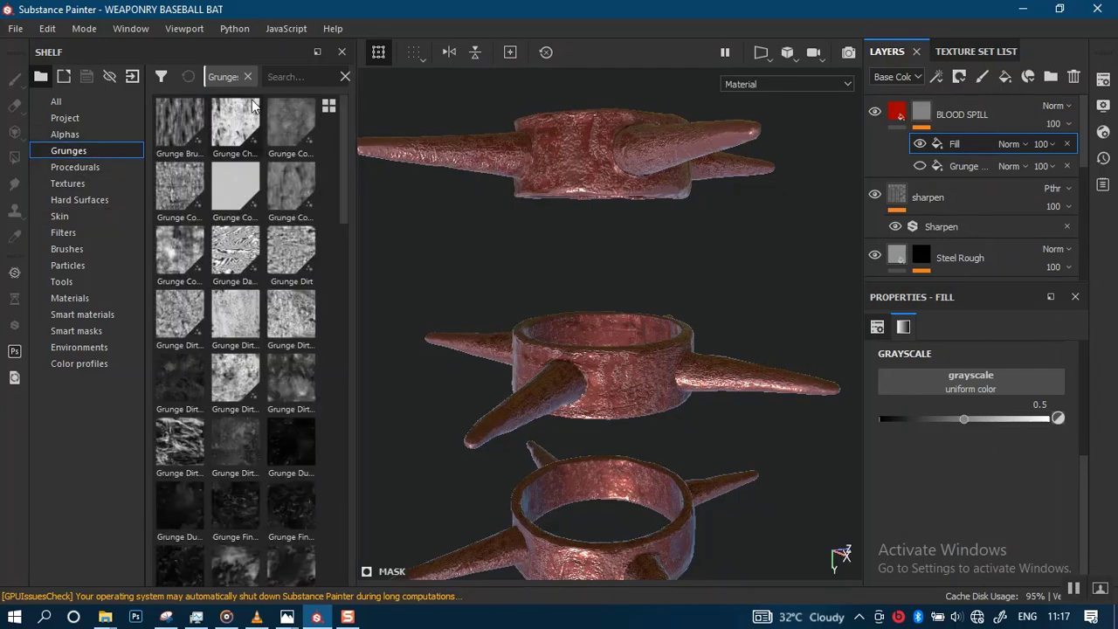
click(288, 77)
text(LEAK)
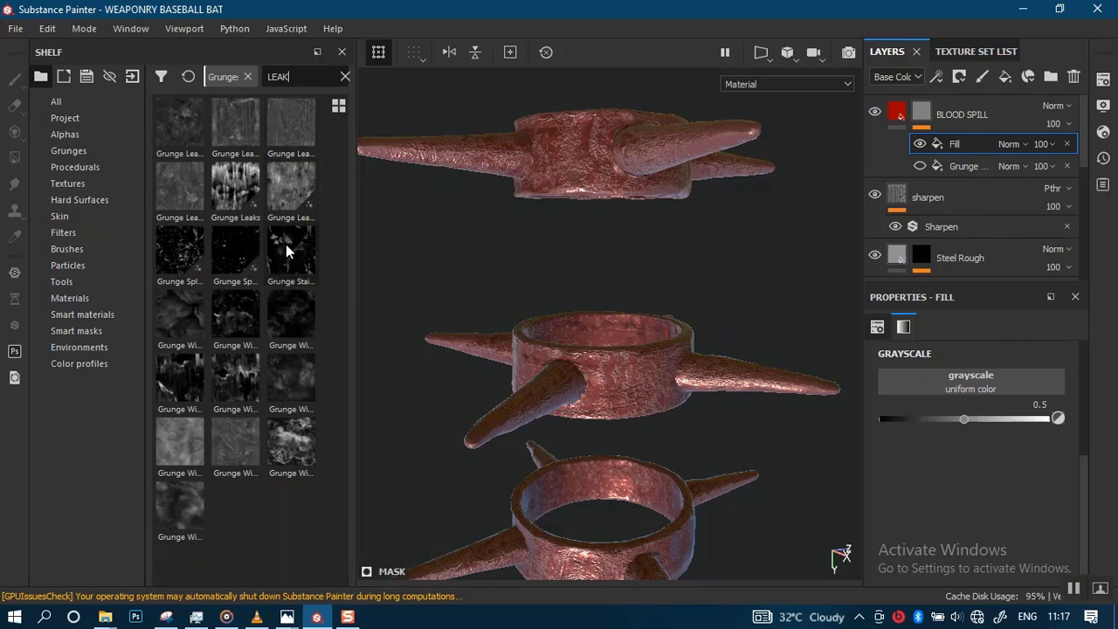
mouse_move(287, 241)
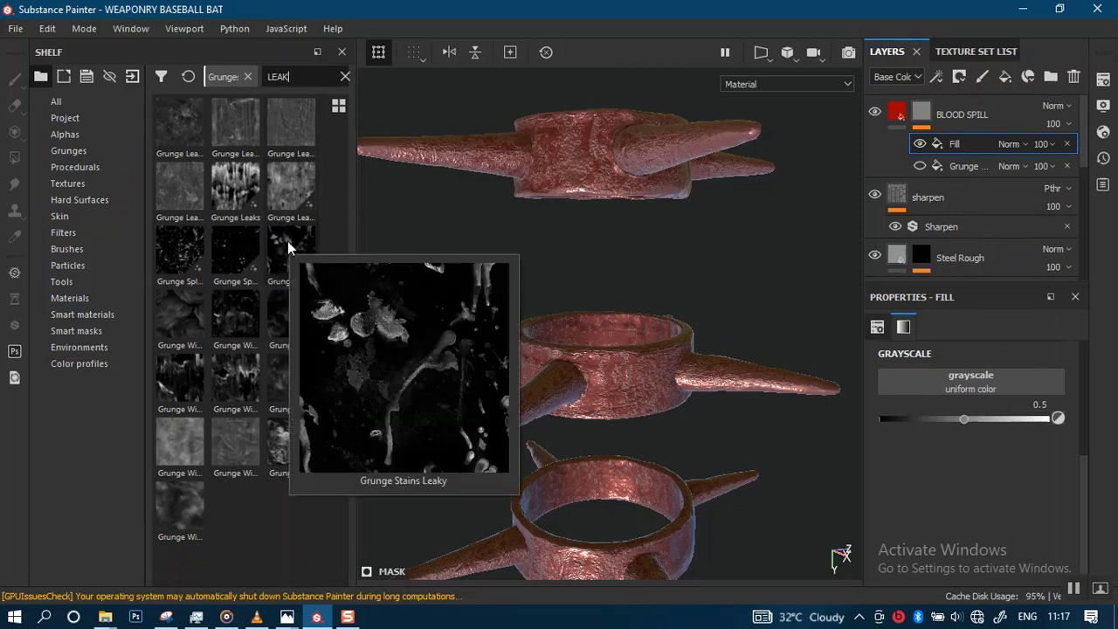
click(289, 248)
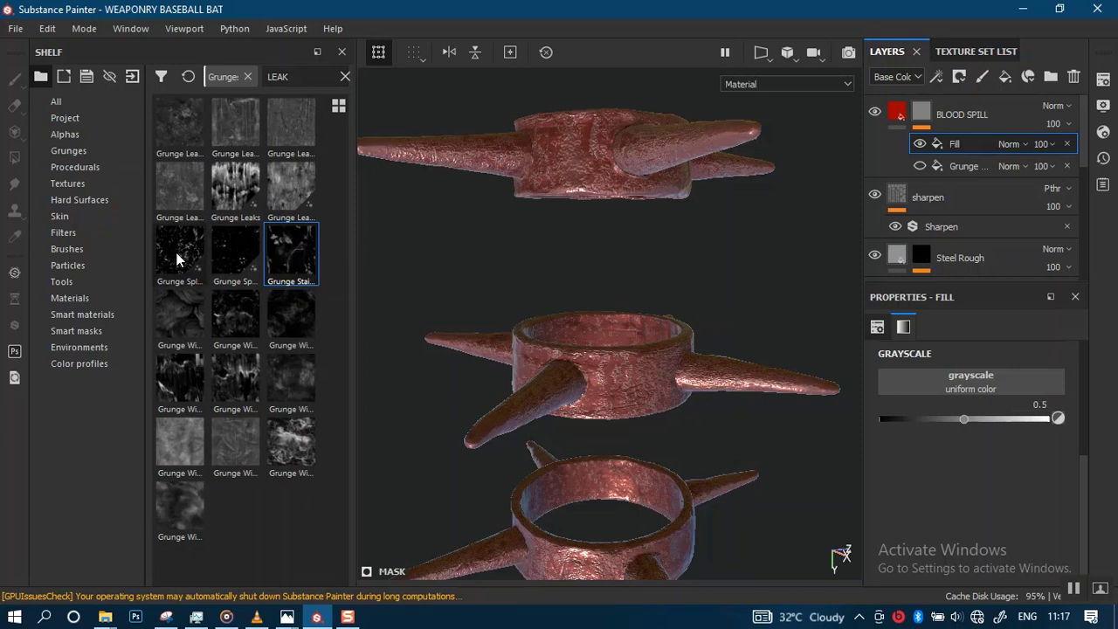
mouse_move(176, 260)
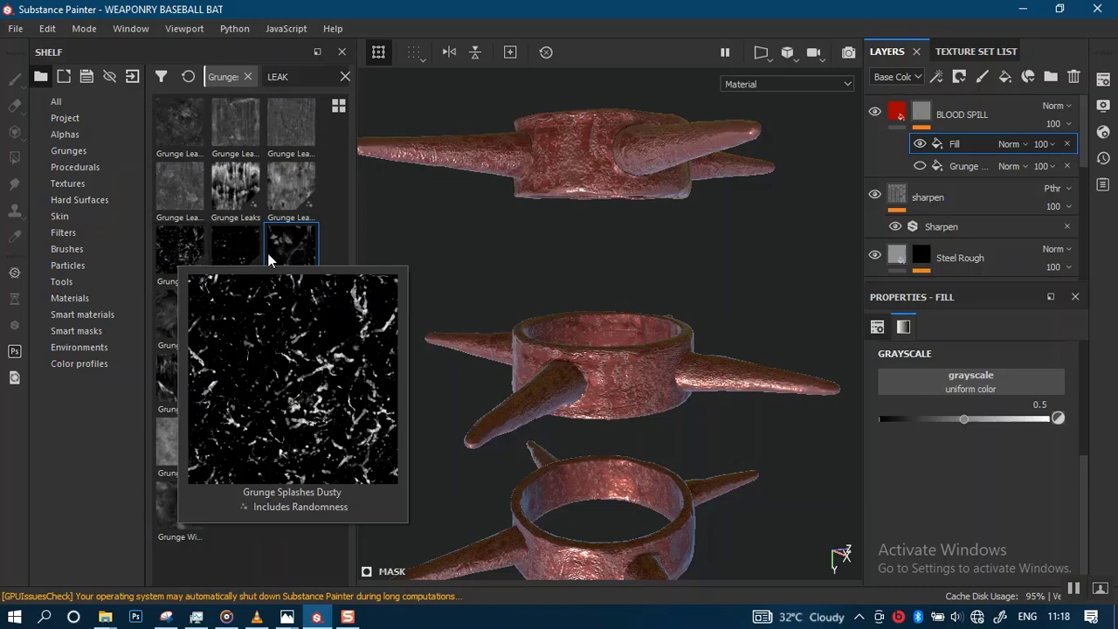
mouse_move(301, 262)
drag(294, 256, 936, 380)
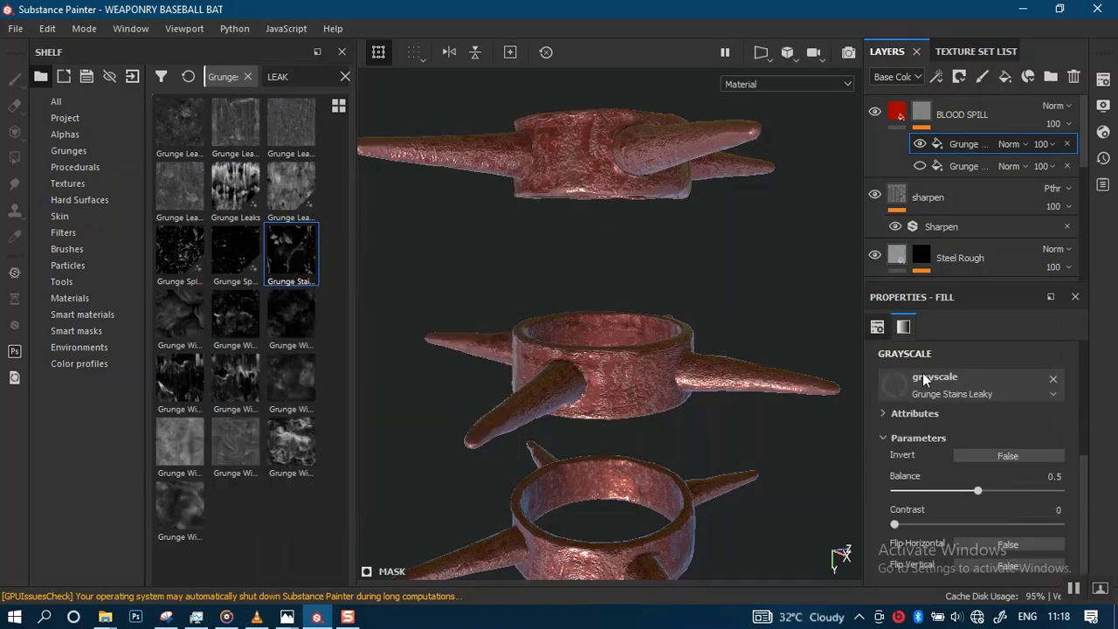
alt+drag(659, 412, 699, 460)
mouse_move(699, 460)
shift+right_down()
mouse_move(685, 459)
mouse_move(707, 455)
shift+right_up()
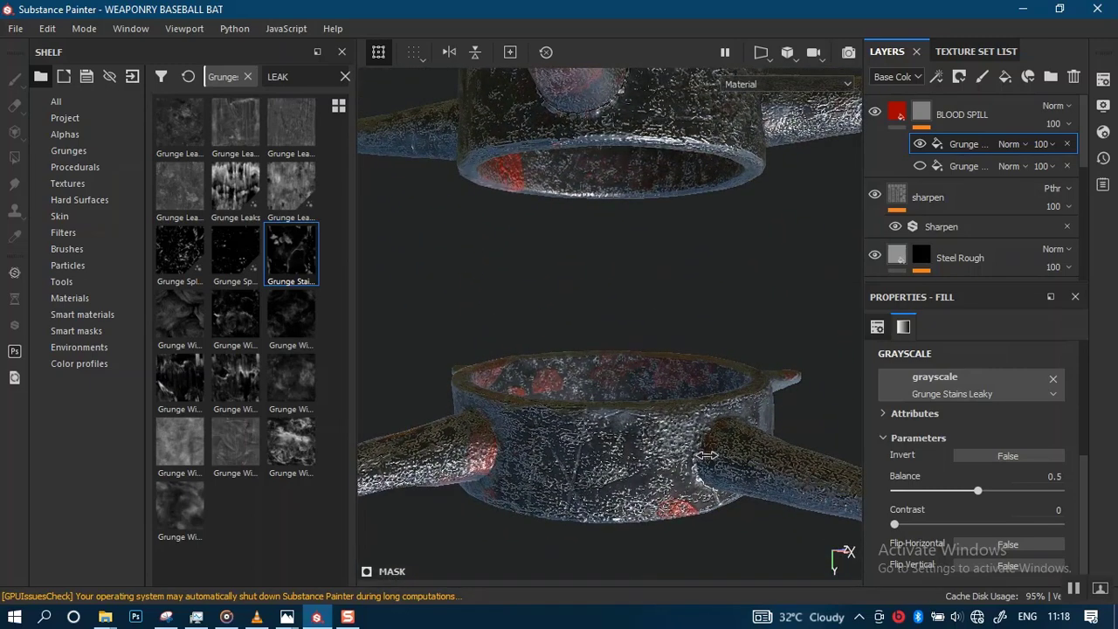
alt+drag(697, 445, 731, 321)
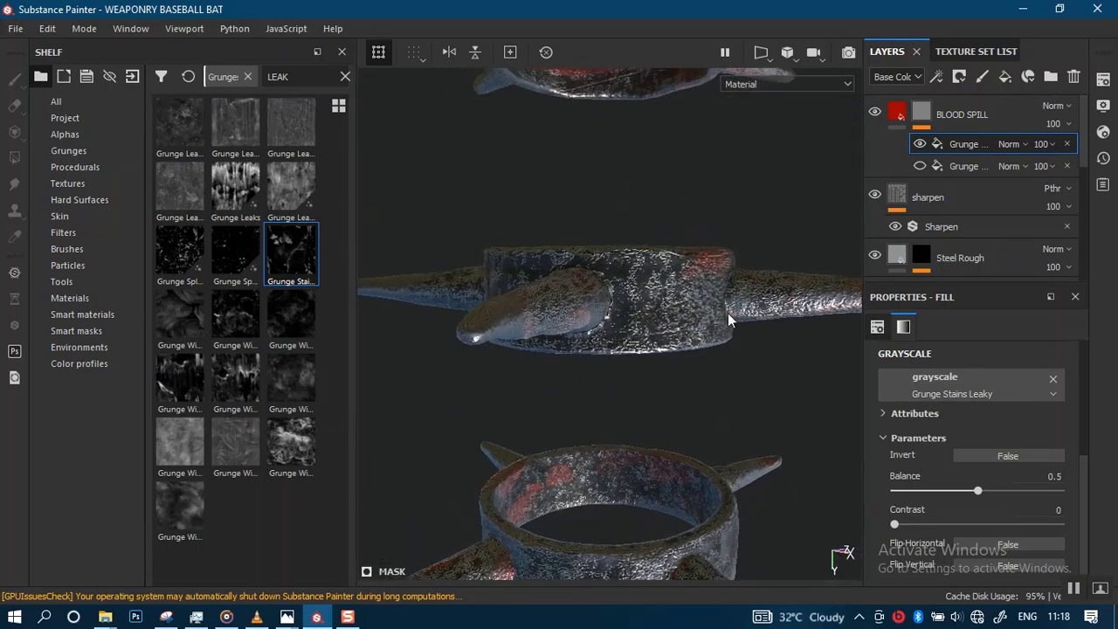
Step: Adjust the height of the rings' red BLOOD SPILL fill, review its material values and inspect the rings
click(901, 123)
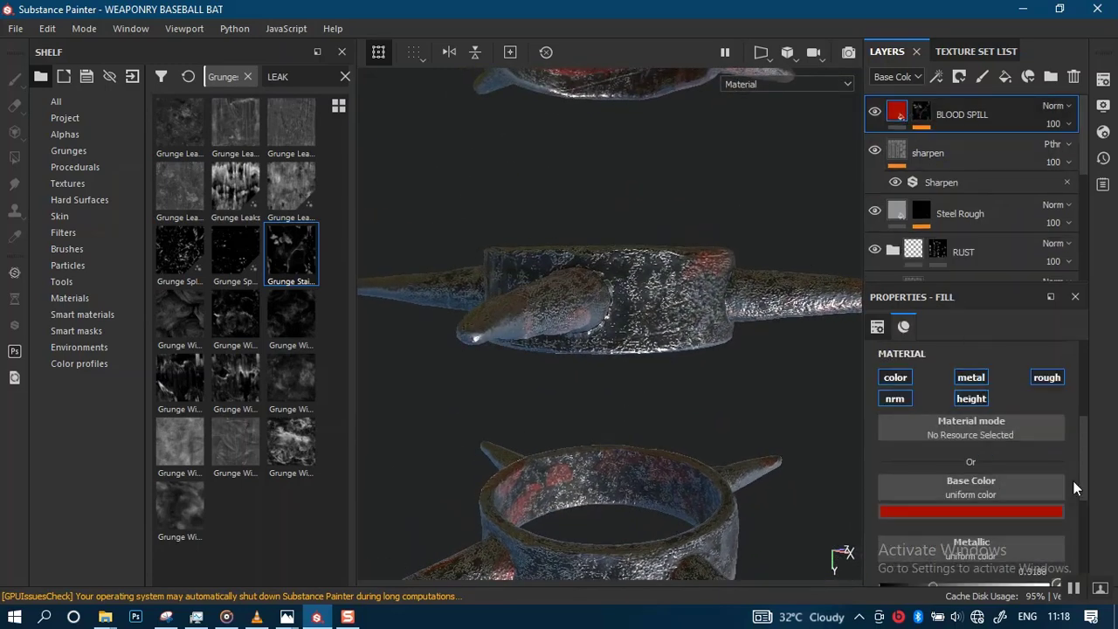
scroll(1081, 513, down, 2)
scroll(1083, 542, down, 2)
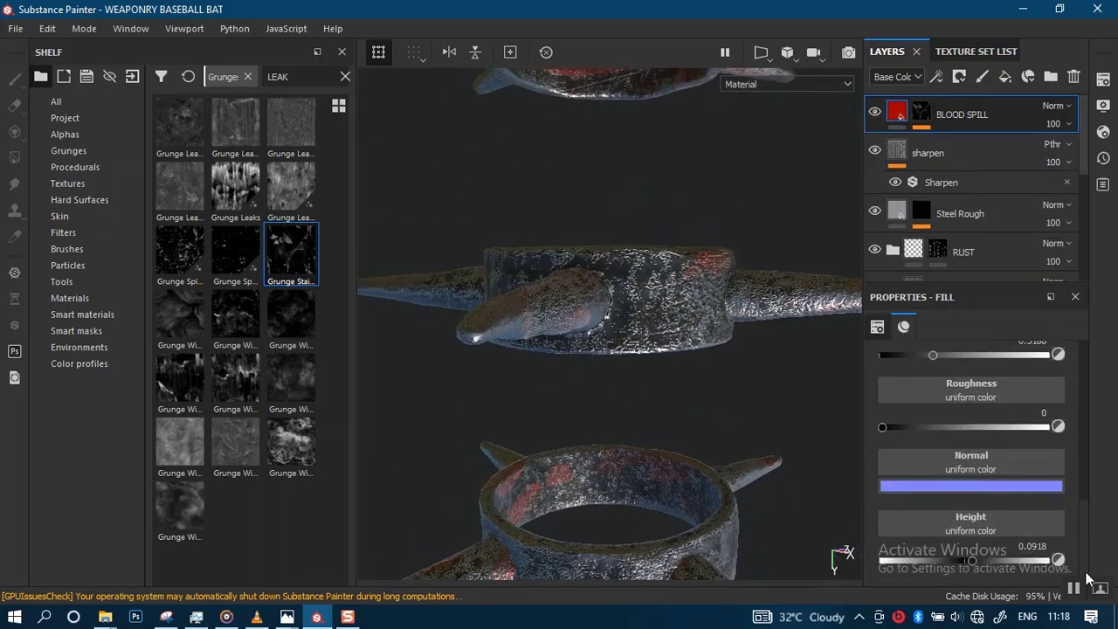
click(970, 562)
drag(1082, 514, 1079, 474)
alt+right_drag(634, 379, 659, 251)
alt+drag(674, 235, 673, 316)
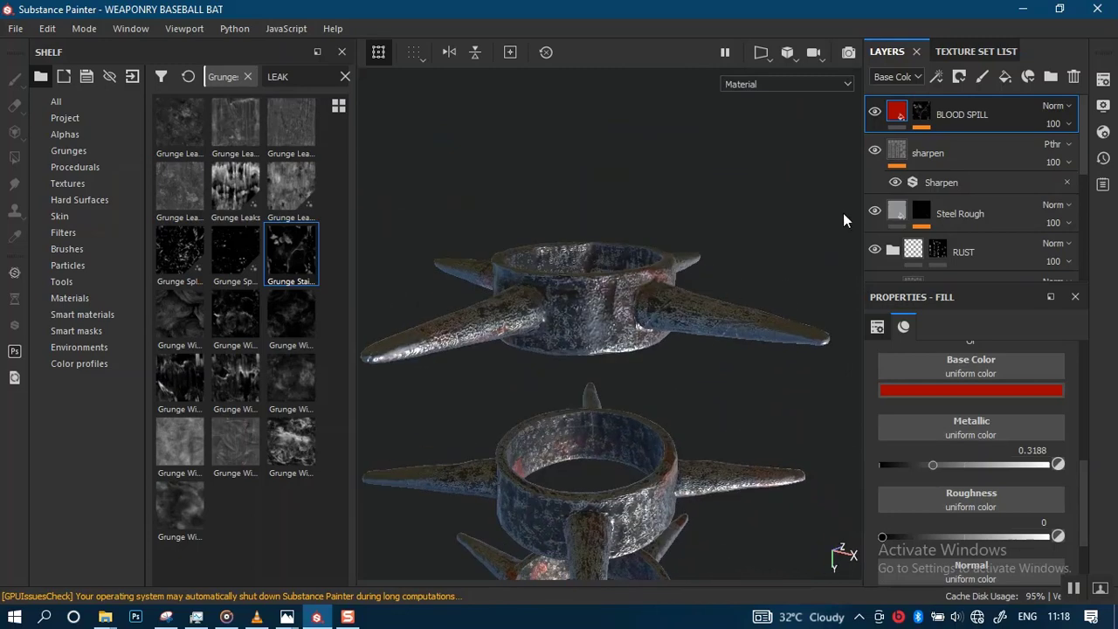
Step: Show the BAT texture set together with the rings and inspect the blood on both
click(972, 51)
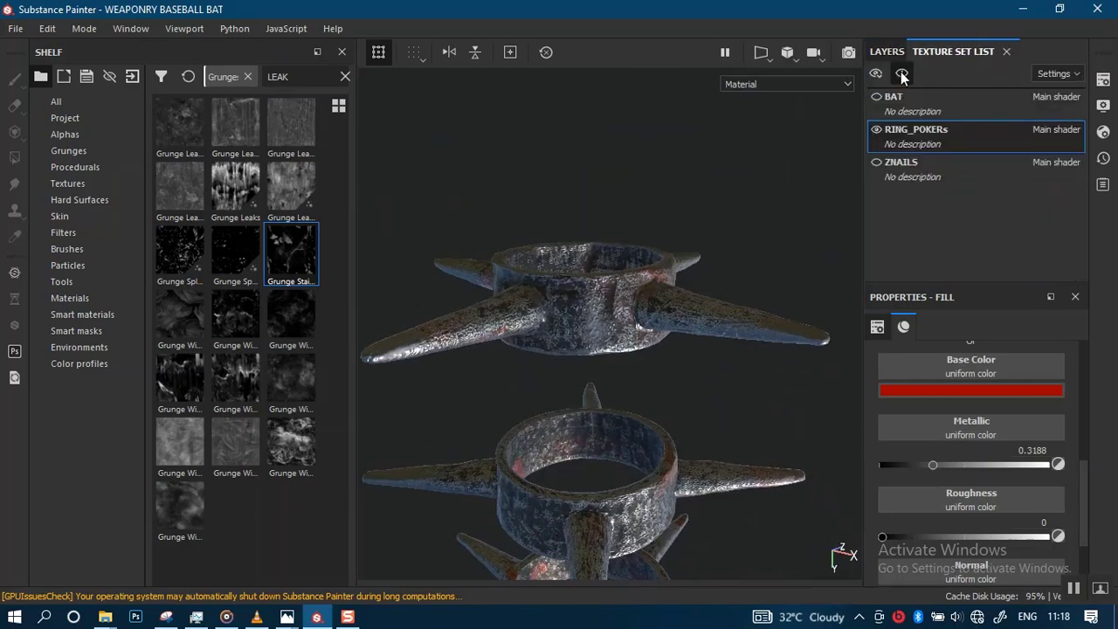
click(876, 96)
alt+right_drag(675, 295, 640, 333)
alt+middle_drag(640, 332, 648, 211)
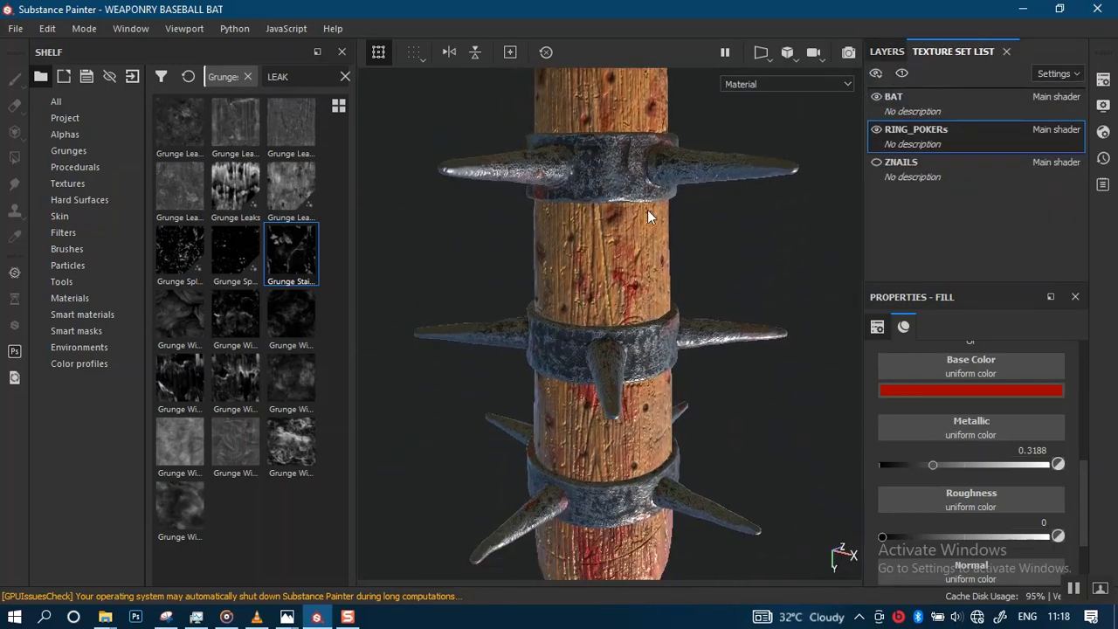
alt+drag(647, 216, 813, 260)
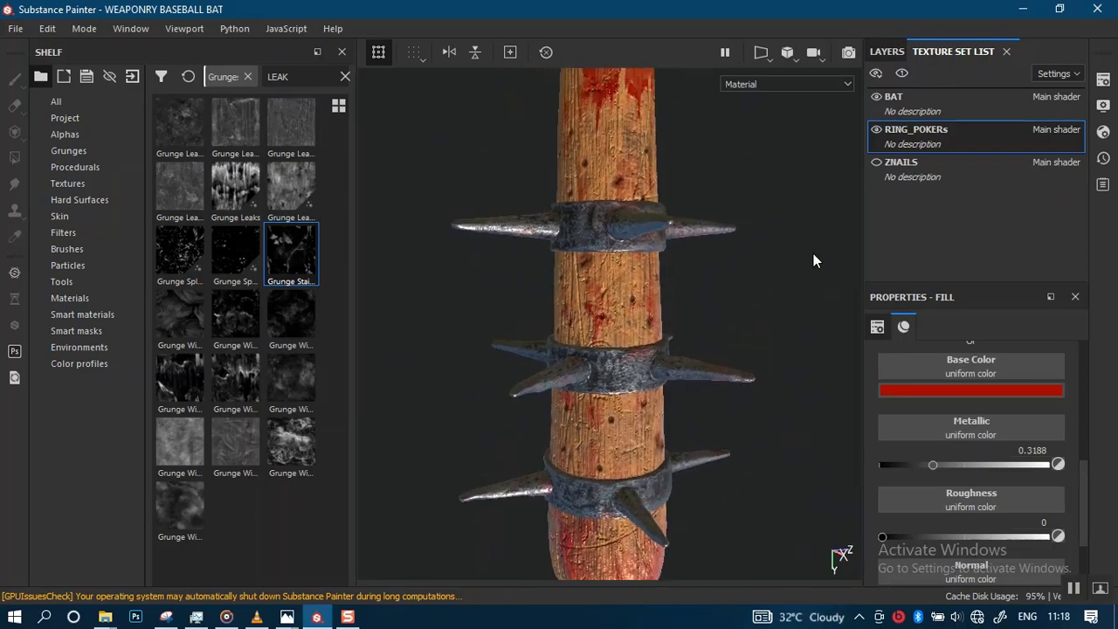
Step: Enable shadows in the display settings and rotate the environment lighting while inspecting the bat and rings
click(1103, 105)
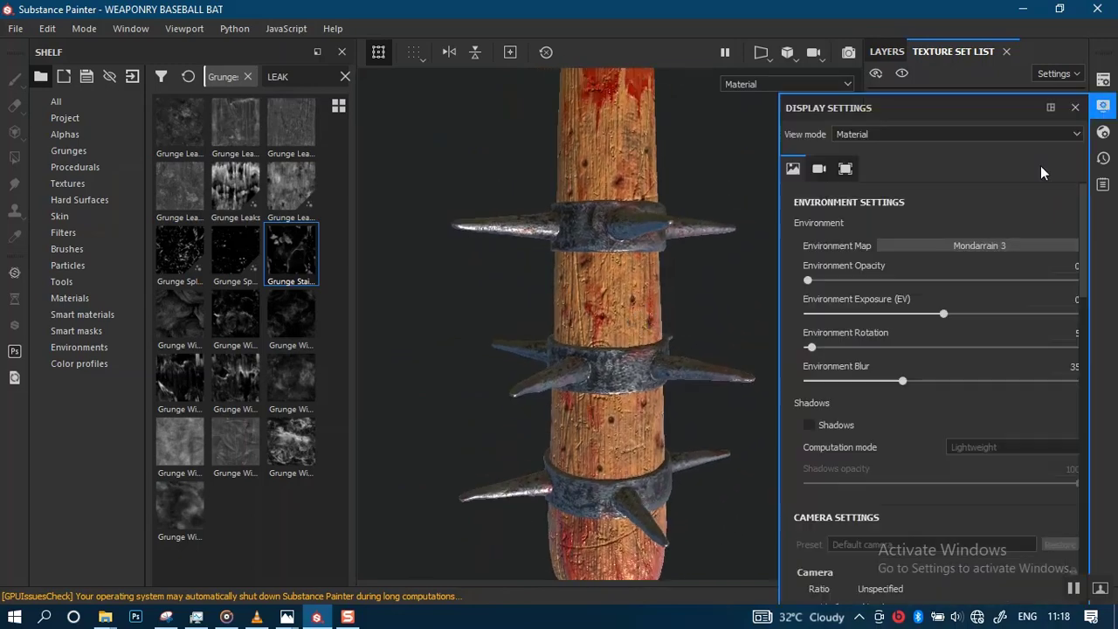
click(809, 425)
shift+right_drag(709, 331, 738, 319)
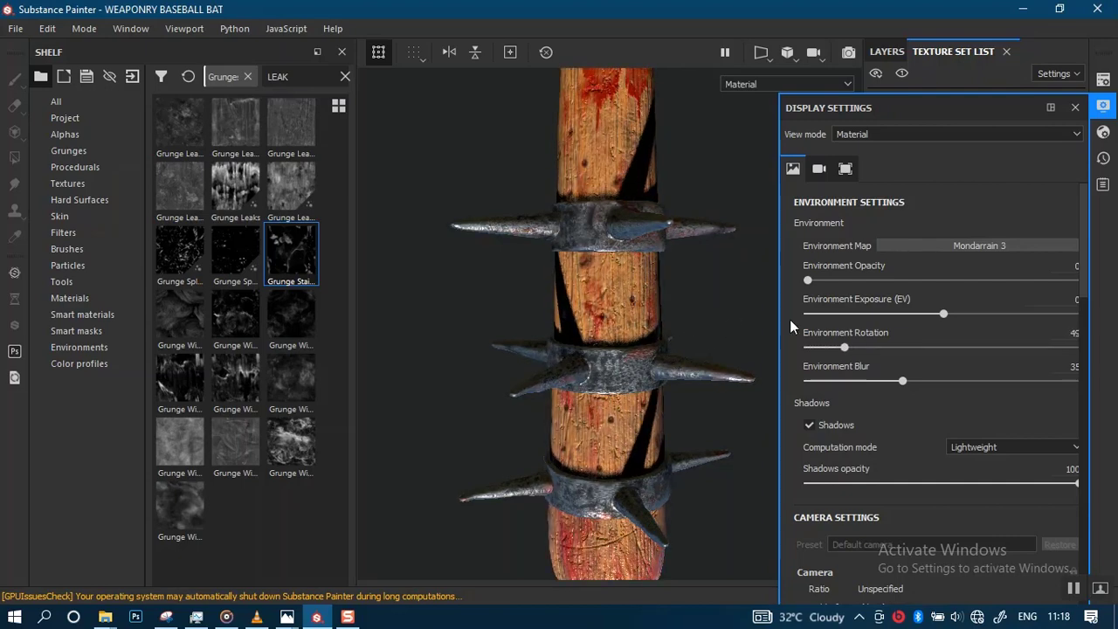
click(1074, 112)
alt+middle_drag(679, 298, 672, 254)
alt+right_drag(671, 254, 676, 157)
alt+drag(676, 158, 672, 248)
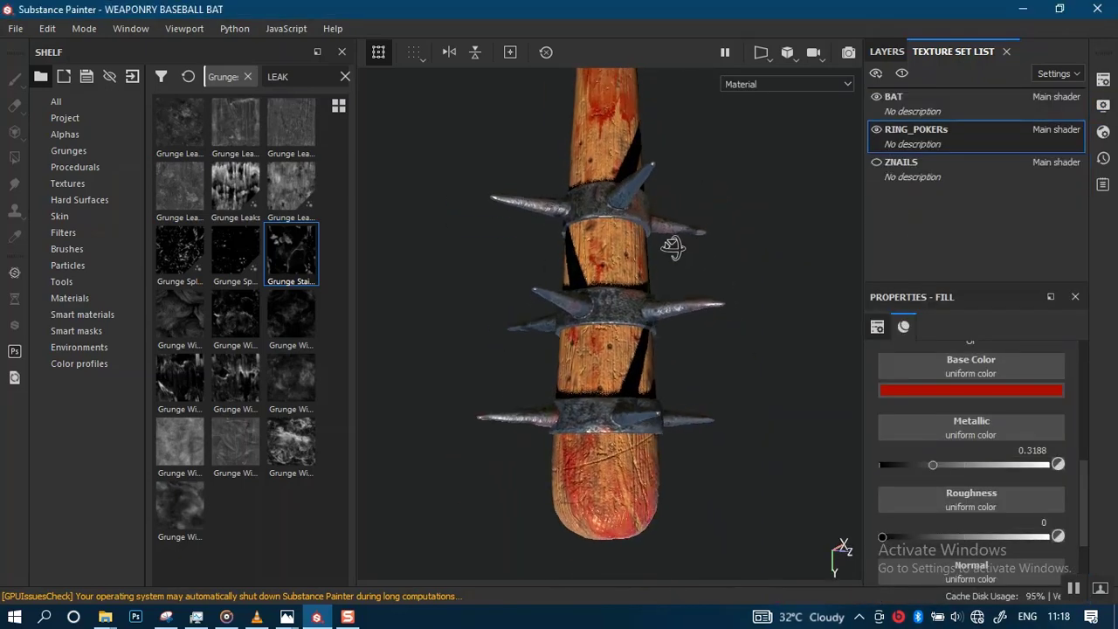
shift+right_drag(673, 248, 706, 372)
Step: Show the ZNAILS texture set and adjust the lighting and view to inspect the complete bat
click(876, 161)
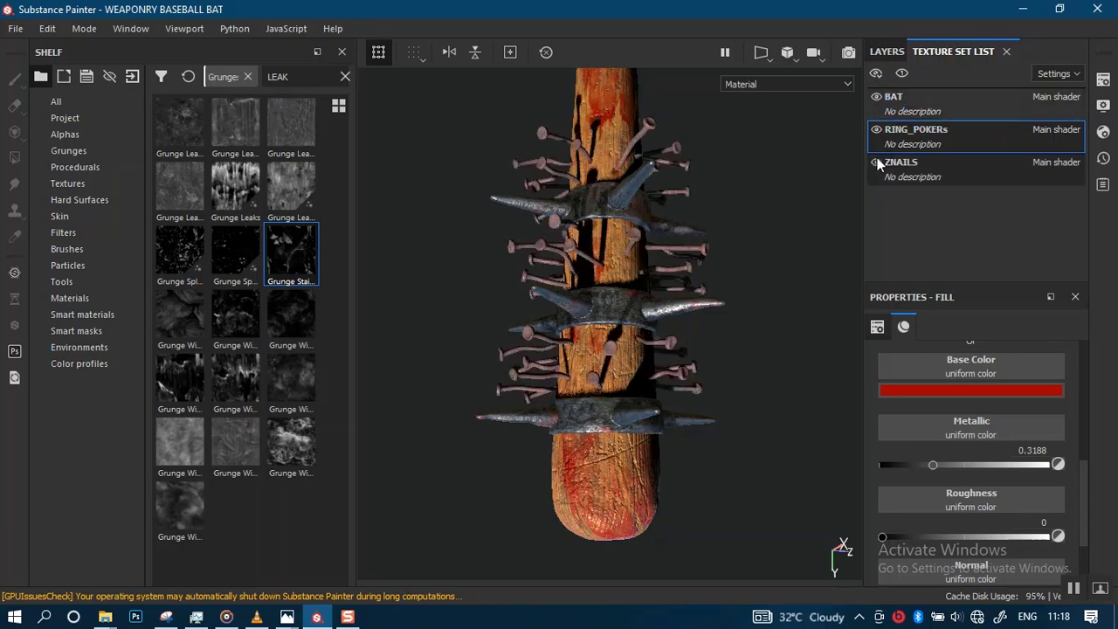
shift+right_drag(689, 317, 682, 319)
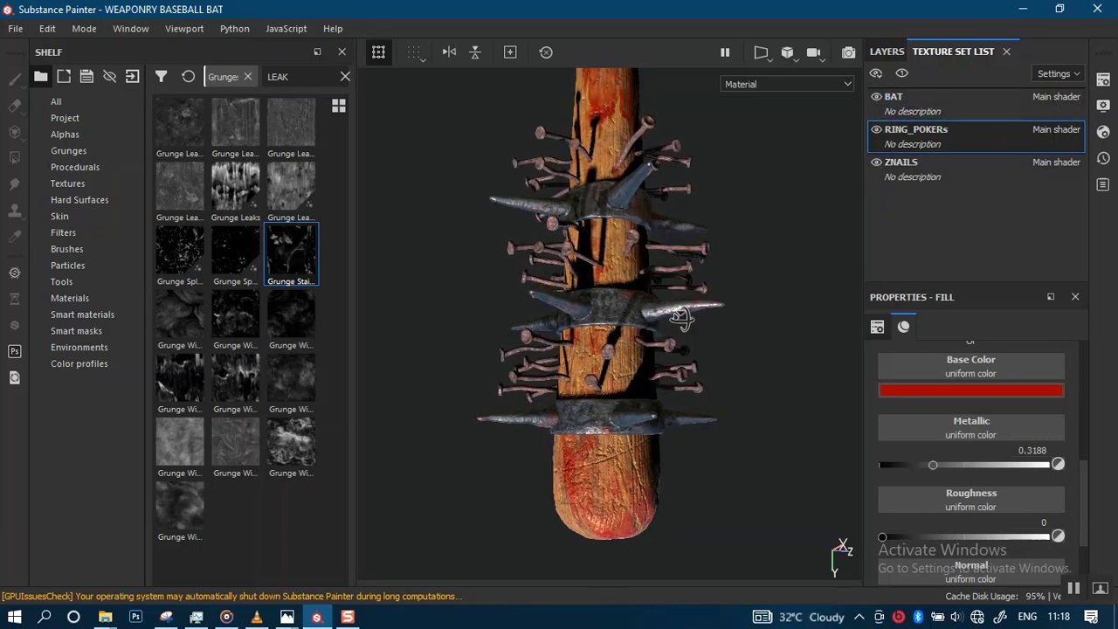
alt+drag(681, 319, 686, 325)
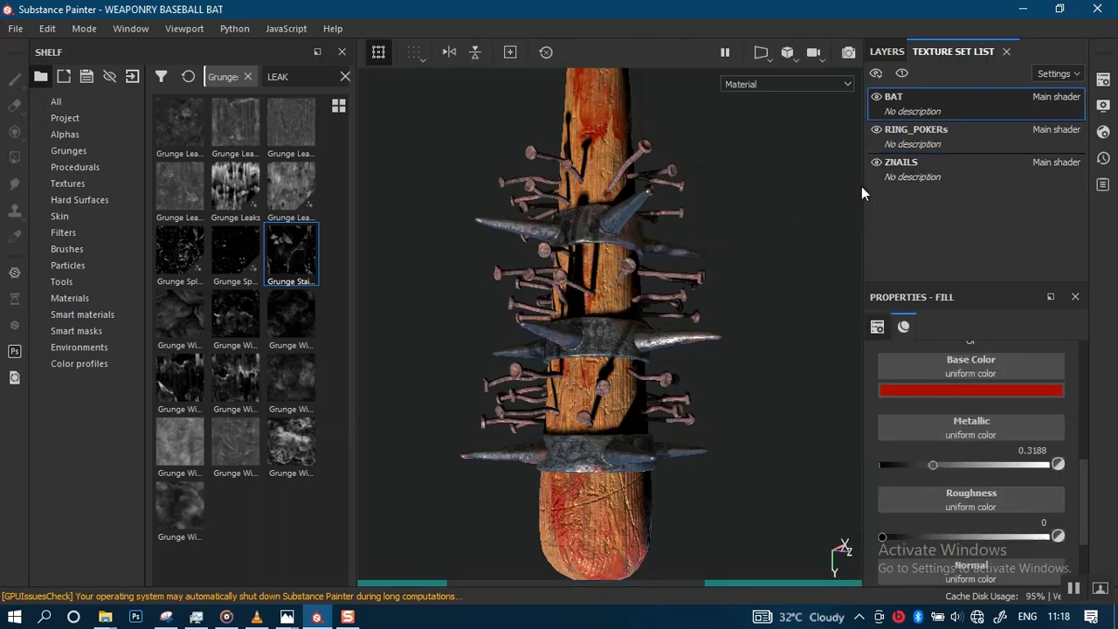
Step: Copy the bat's top BLOOD SPILL folder, paste it at the top of the ZNAILS layer stack and inspect the nails
click(889, 50)
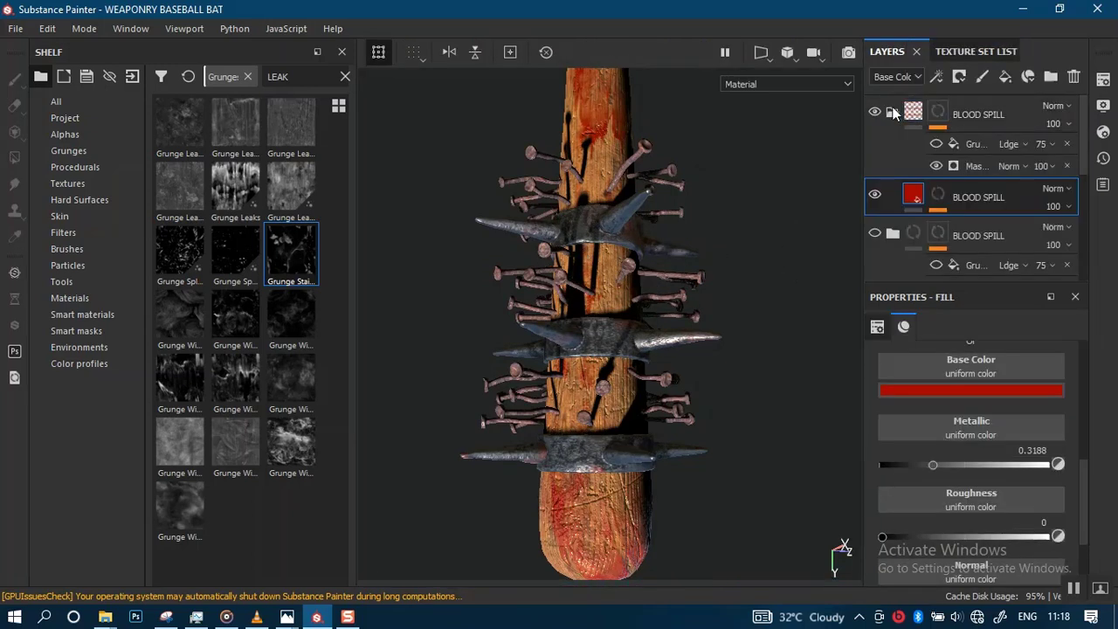
click(936, 115)
click(992, 114)
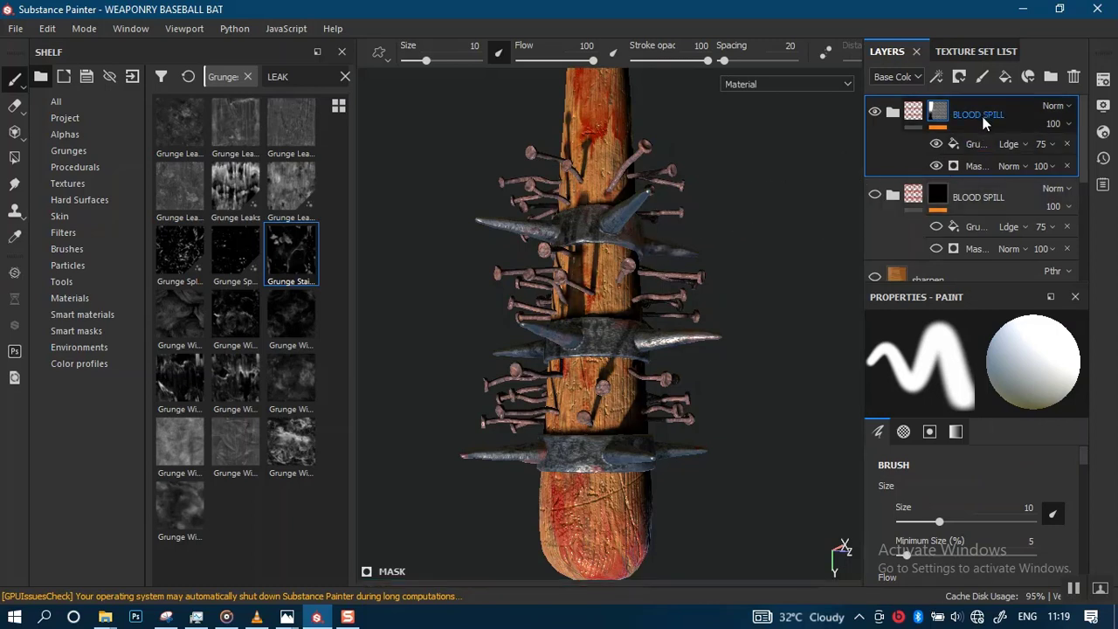
click(975, 51)
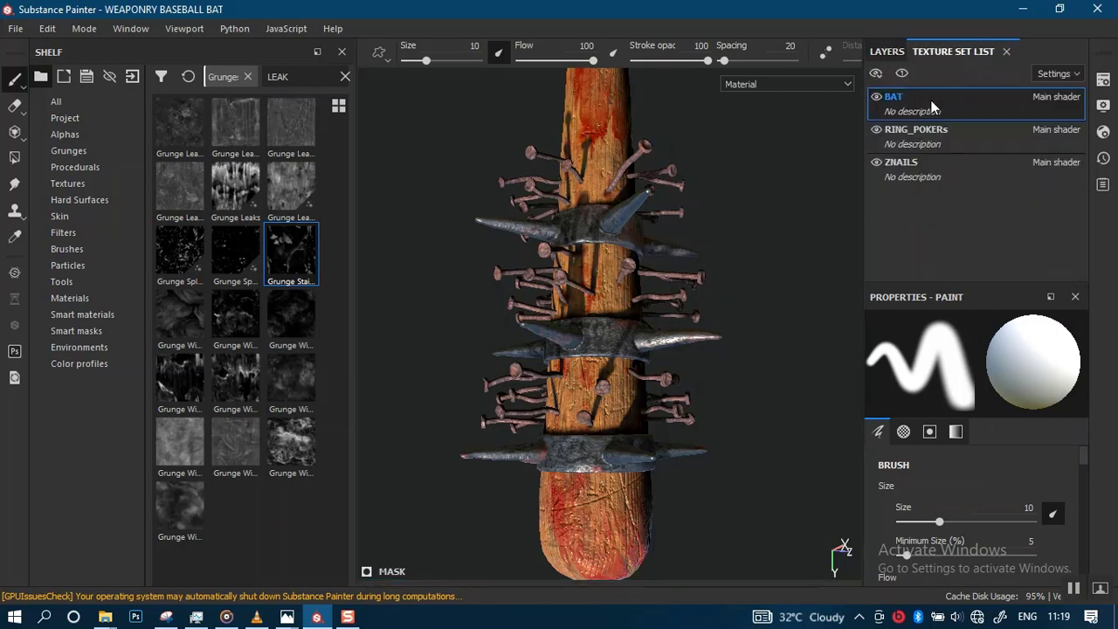
click(884, 53)
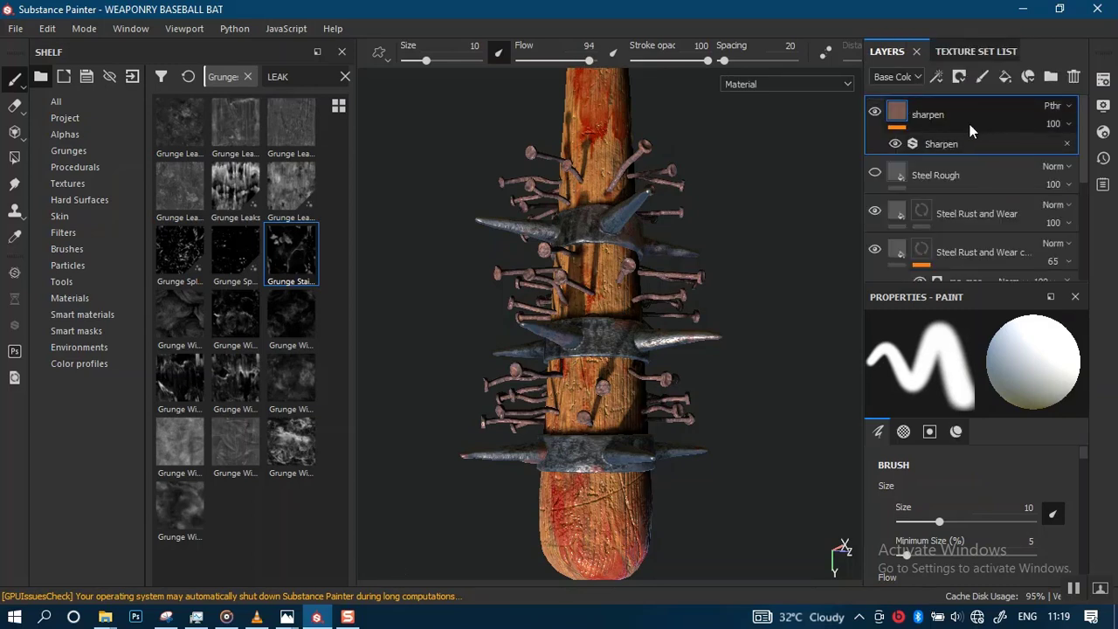
key(ctrl+v)
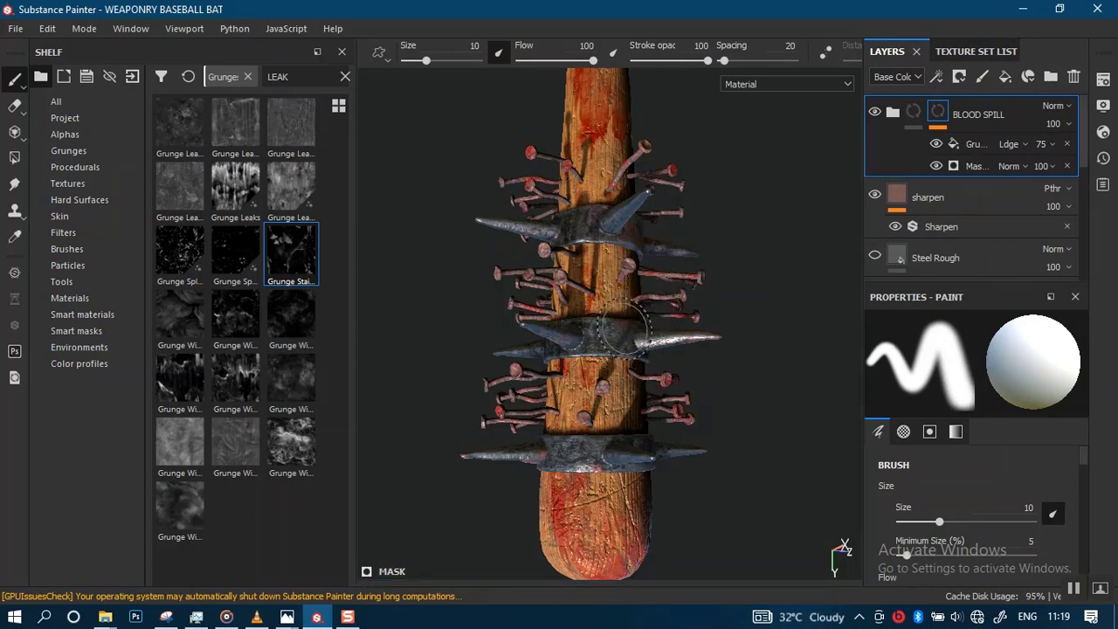
scroll(593, 337, up, 2)
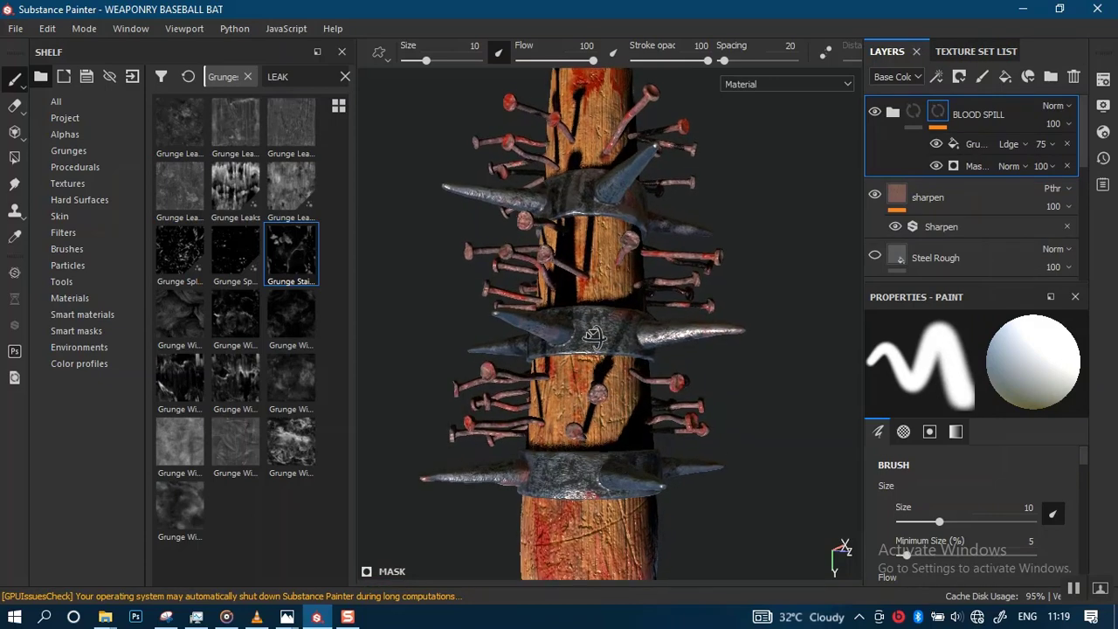
mouse_move(594, 337)
alt+mouse_down()
mouse_move(605, 327)
mouse_move(606, 419)
mouse_move(611, 328)
alt+mouse_up()
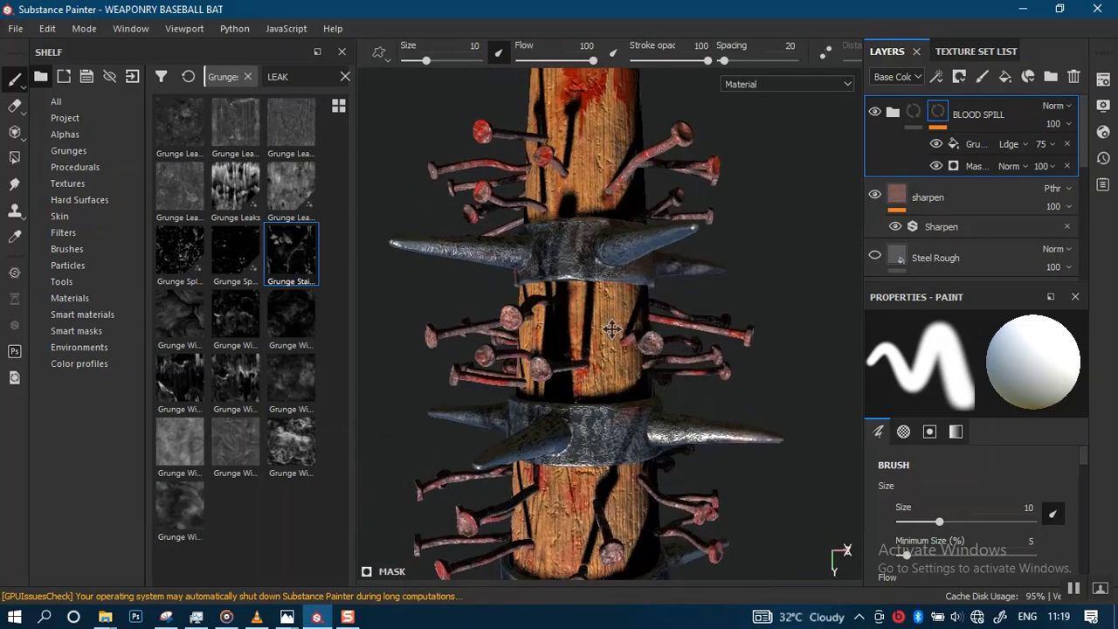
alt+middle_drag(611, 329, 643, 337)
Step: Darken the base color of the nails' red BLOOD SPILL fill to a value of 0.252 and inspect the result
click(893, 113)
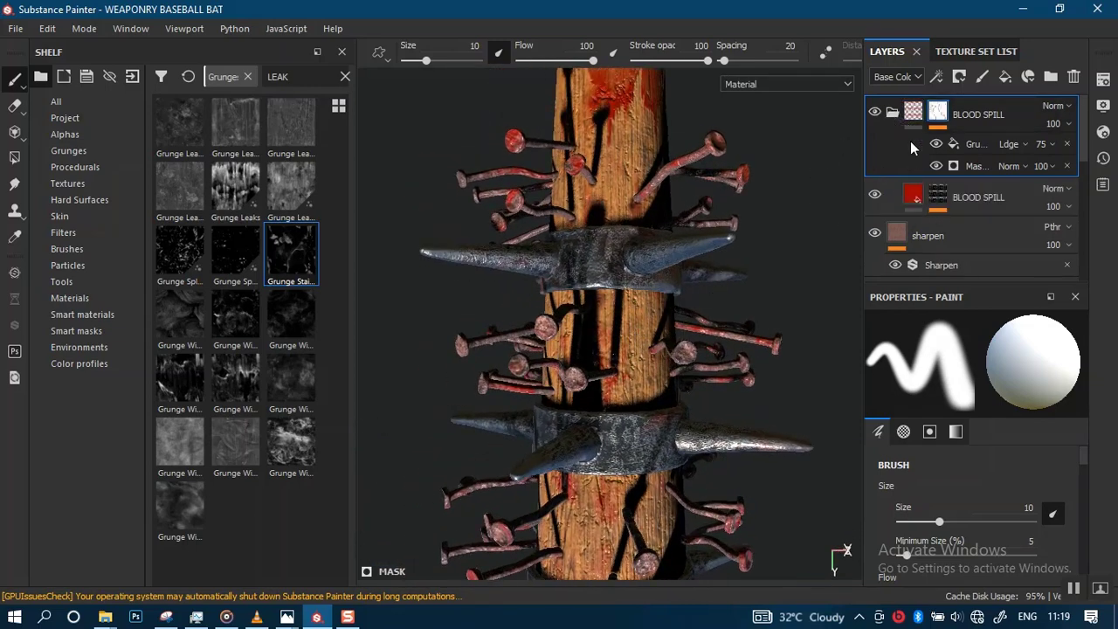
click(912, 194)
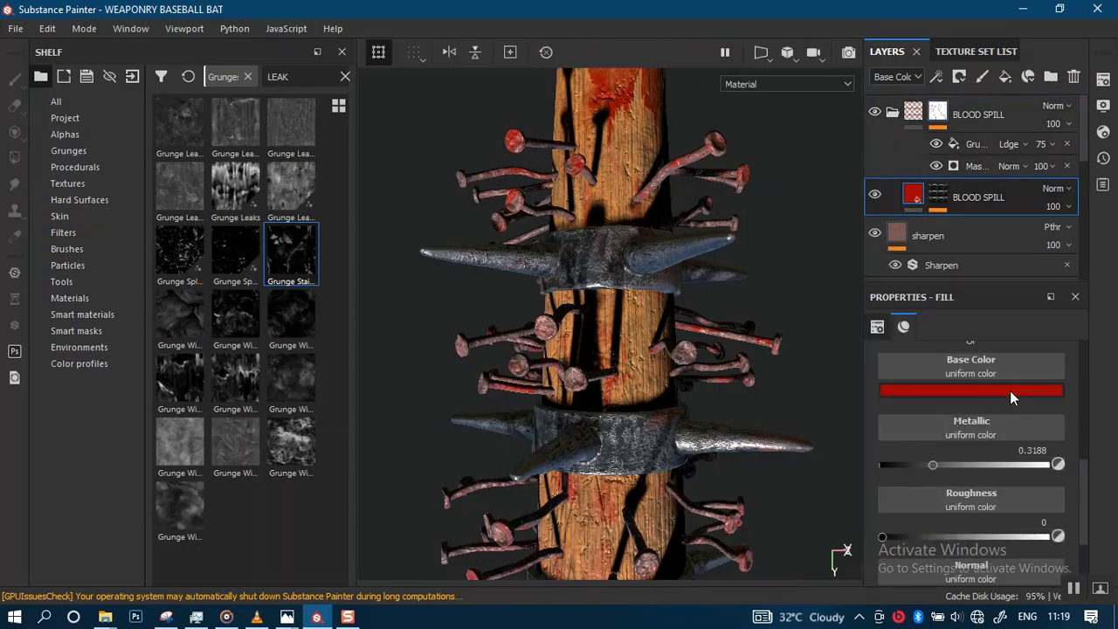
click(1010, 391)
drag(1097, 479, 1094, 491)
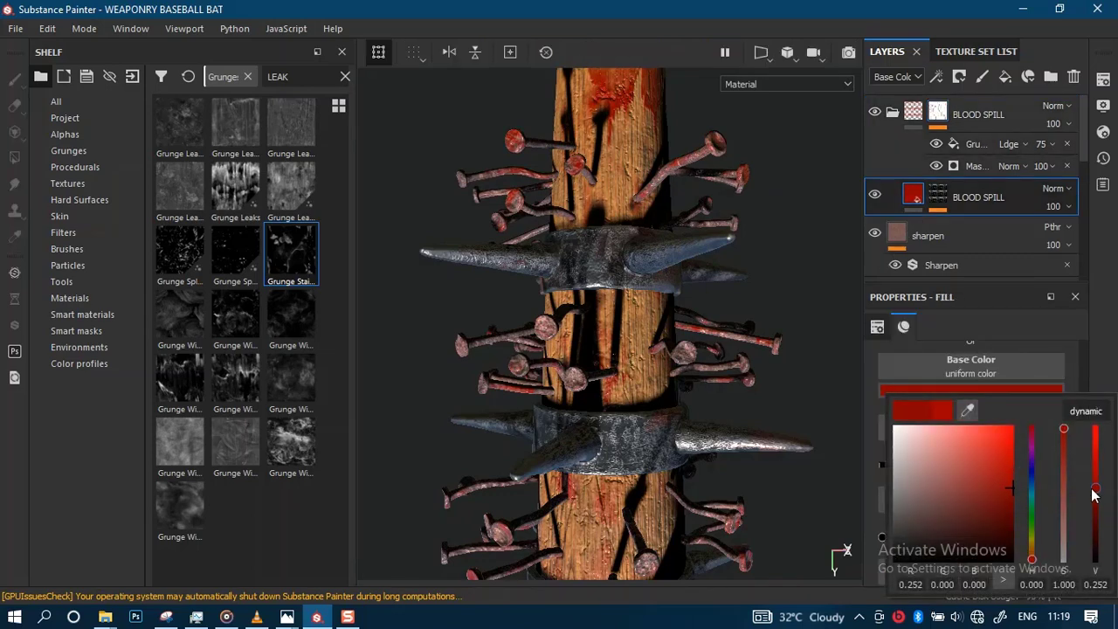
alt+right_drag(744, 405, 734, 463)
alt+middle_drag(733, 463, 720, 337)
alt+right_drag(683, 304, 673, 443)
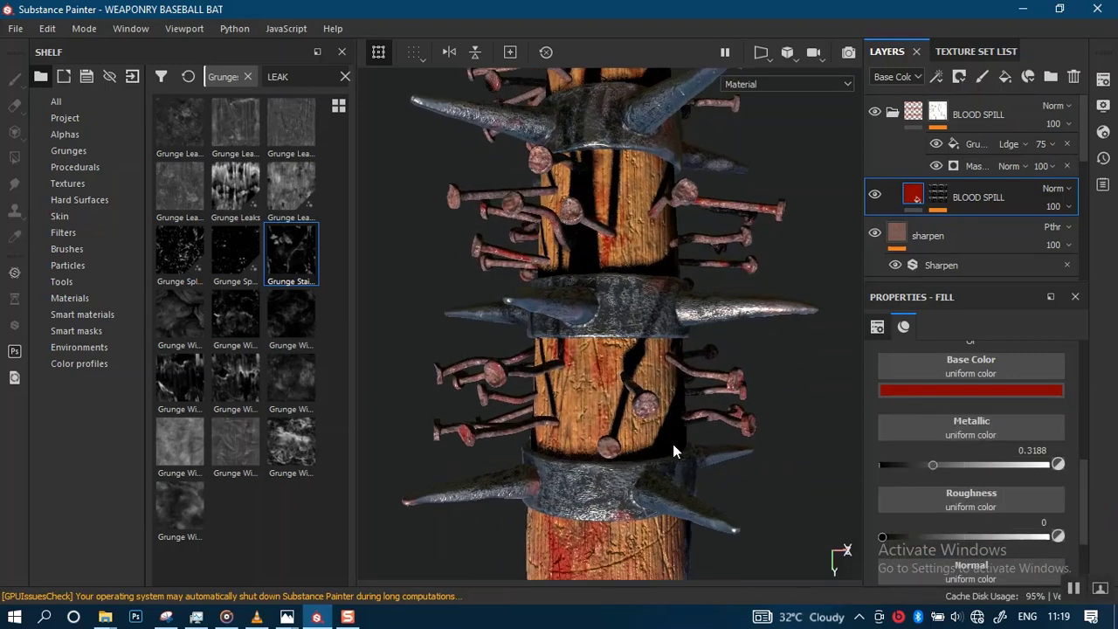
alt+drag(639, 366, 670, 356)
alt+middle_drag(648, 351, 681, 346)
alt+drag(671, 368, 681, 341)
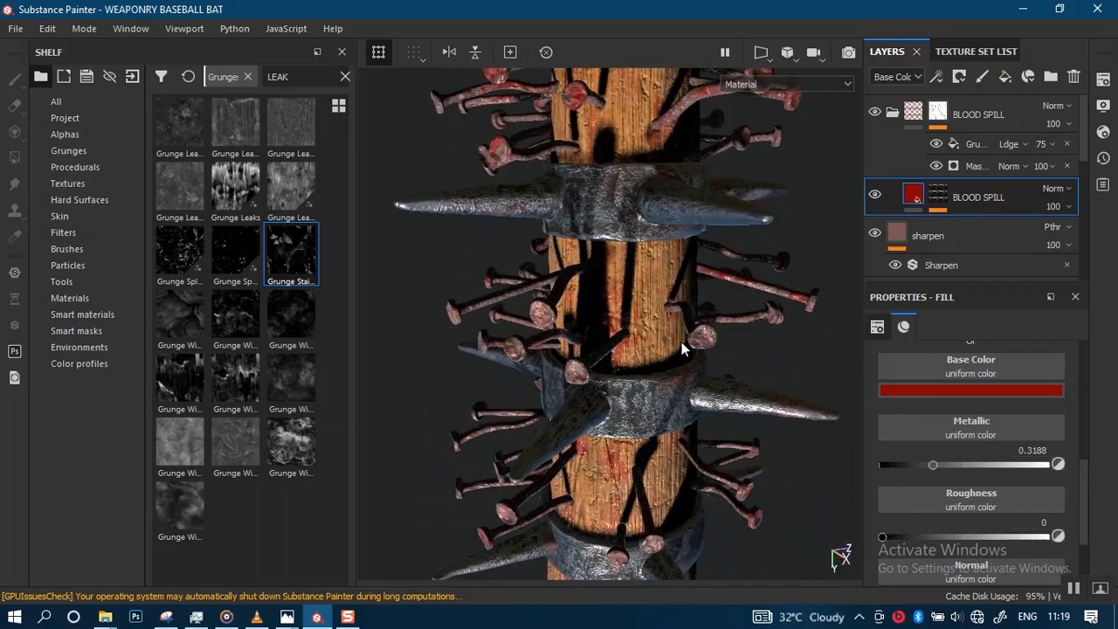
Step: Inspect the blood stains on the nails, spiked rings and wood up close and from a distance, rotating the environment lighting
alt+right_drag(681, 342, 703, 429)
alt+drag(703, 429, 620, 355)
alt+right_drag(620, 355, 741, 489)
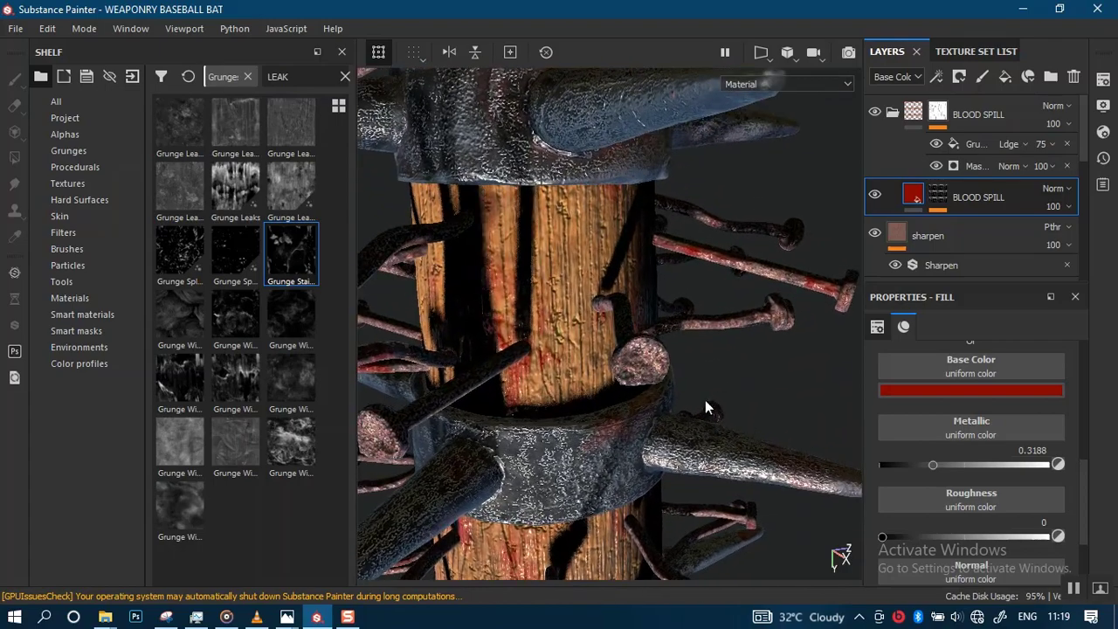
shift+right_drag(726, 358, 653, 332)
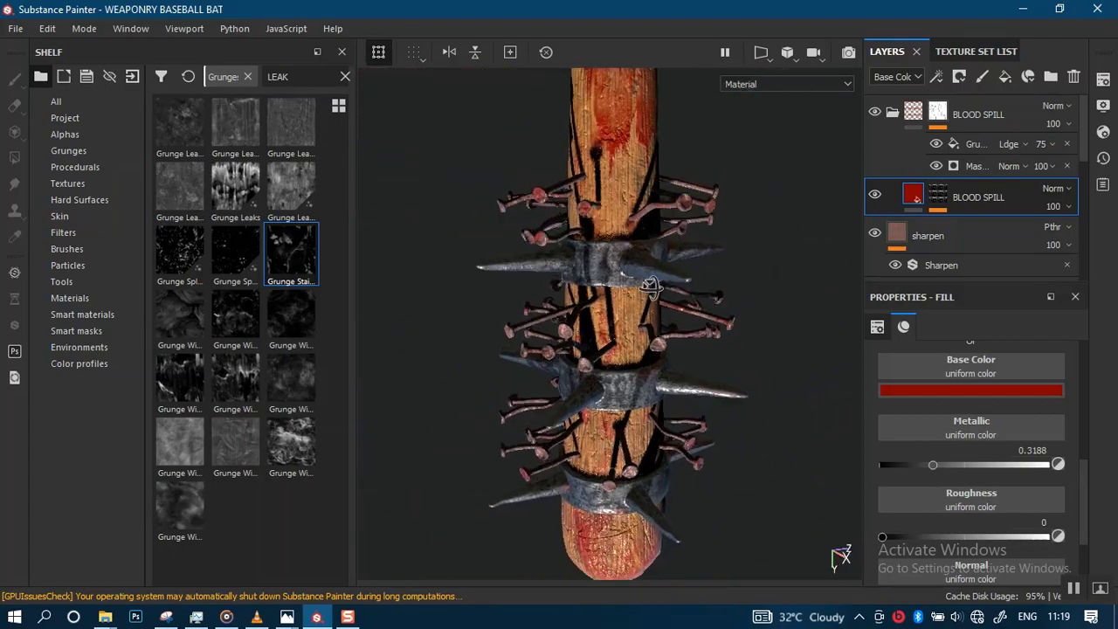
alt+drag(653, 332, 648, 304)
alt+middle_drag(648, 304, 652, 281)
alt+drag(651, 281, 669, 292)
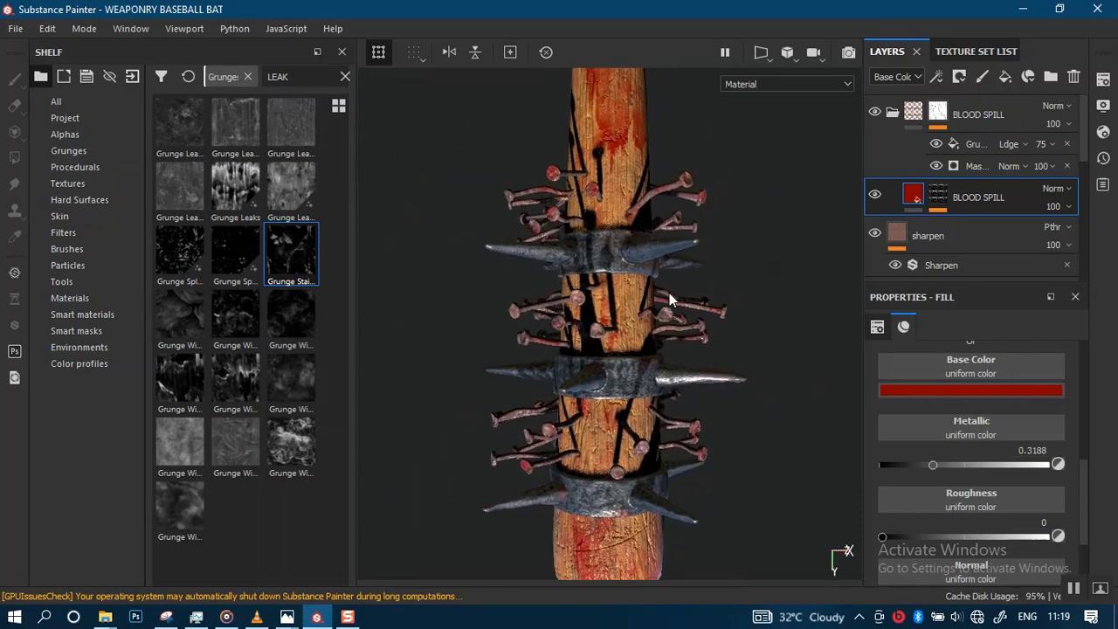
alt+middle_drag(656, 306, 655, 283)
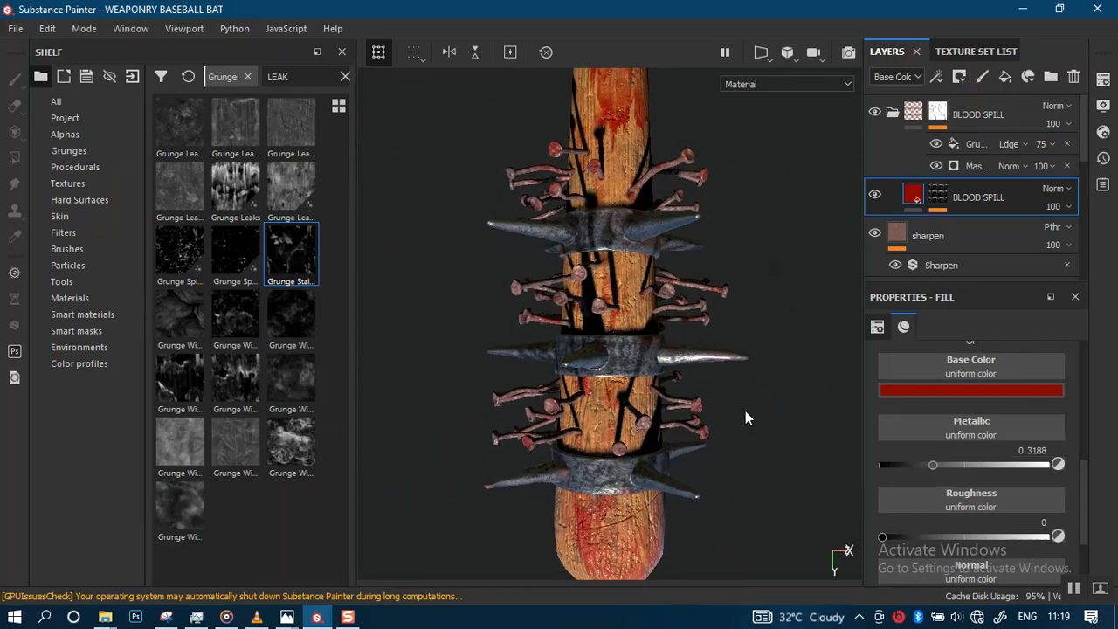
Step: Save the project and take a closer look at the bat's spiked section
key(ctrl+s)
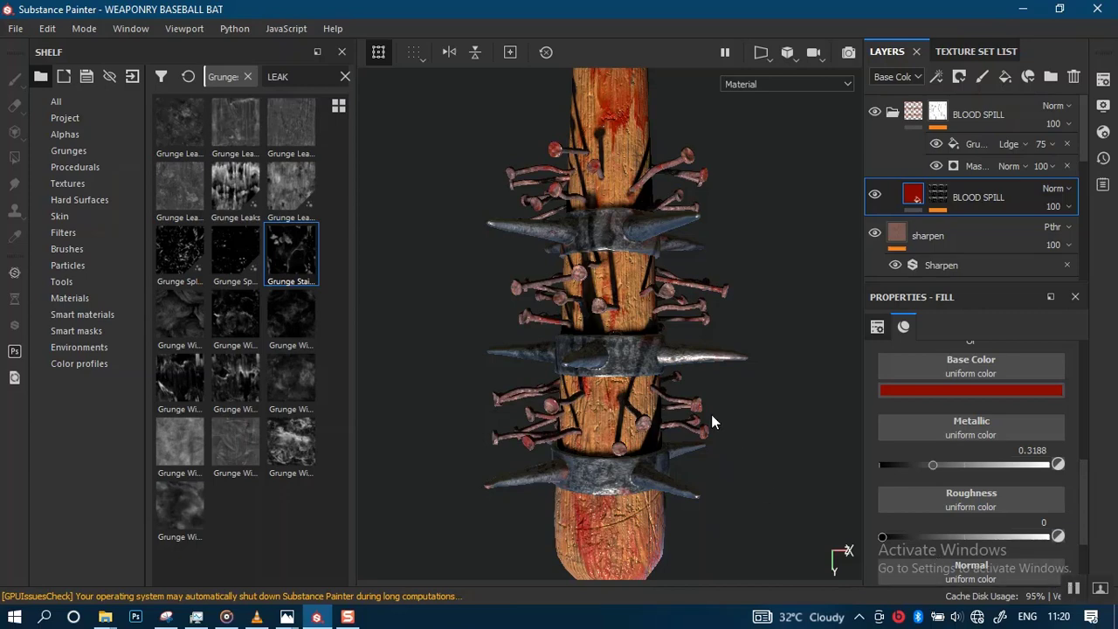
scroll(704, 411, down, 1)
scroll(705, 411, up, 1)
scroll(705, 412, up, 1)
scroll(668, 372, up, 1)
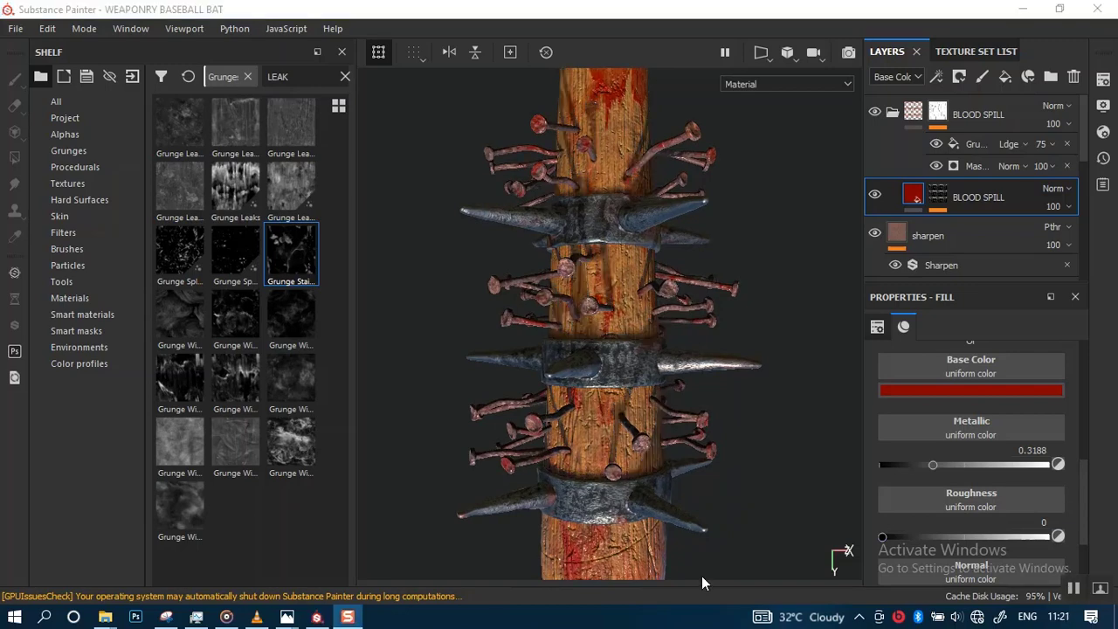
Step: Start a texture export and set its output directory to a new folder named BLOOD STAIN inside SP TEXTURES
click(16, 27)
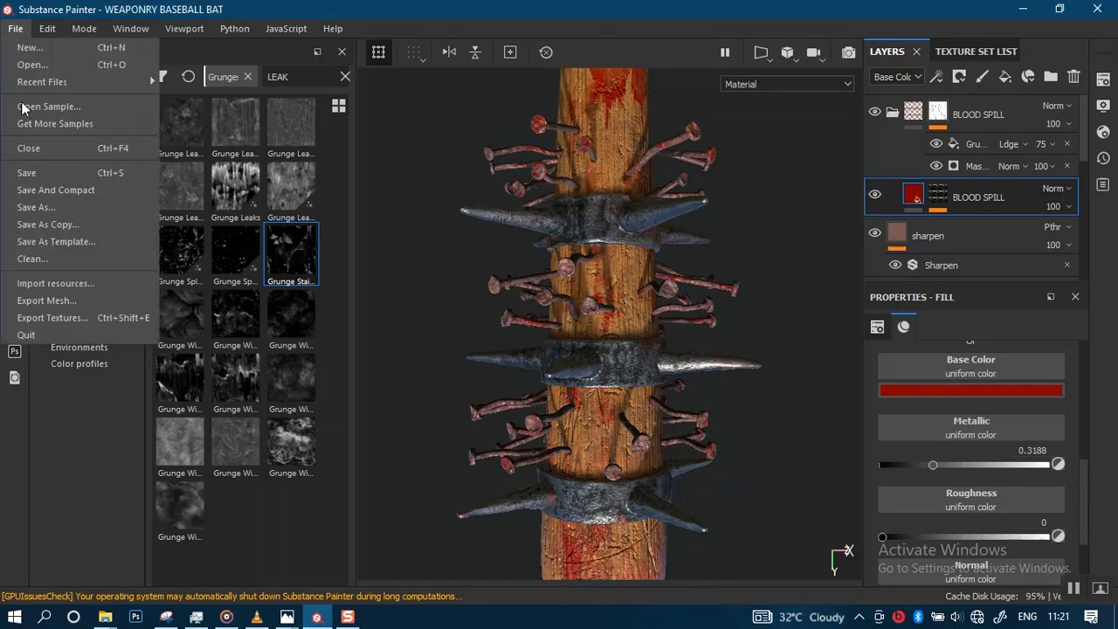
click(64, 321)
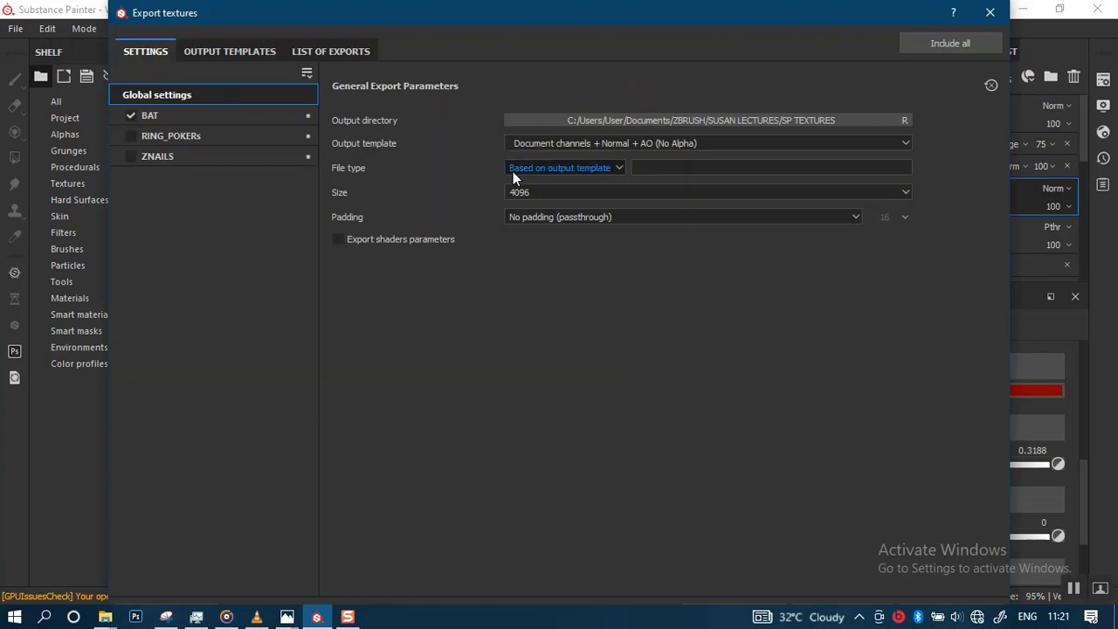
click(622, 122)
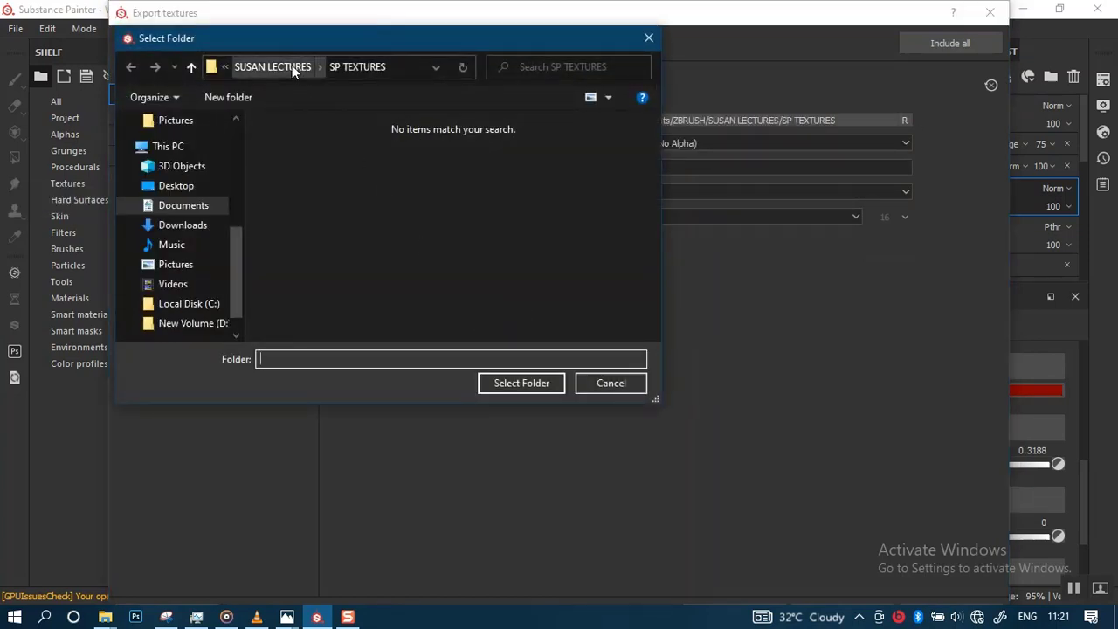
click(236, 96)
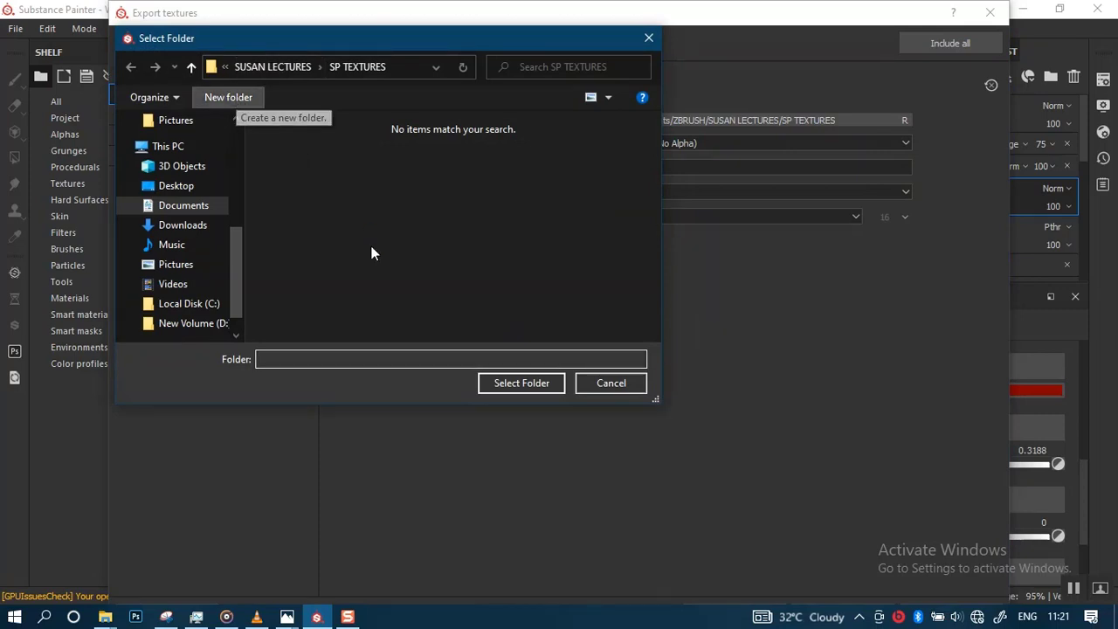
text(BLOOD )
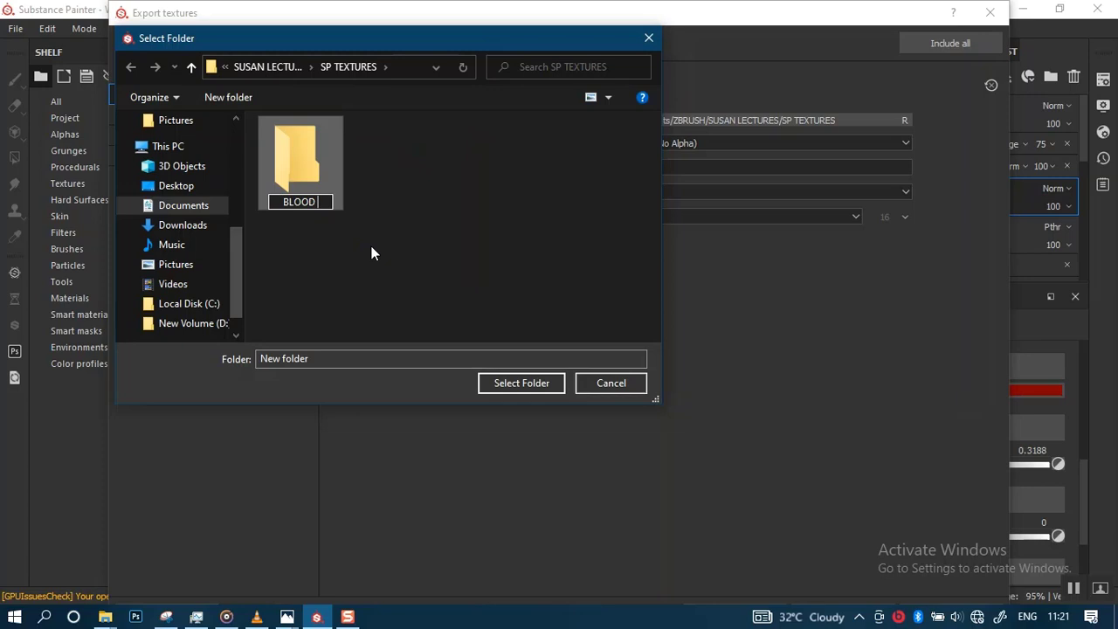
text(STAIN)
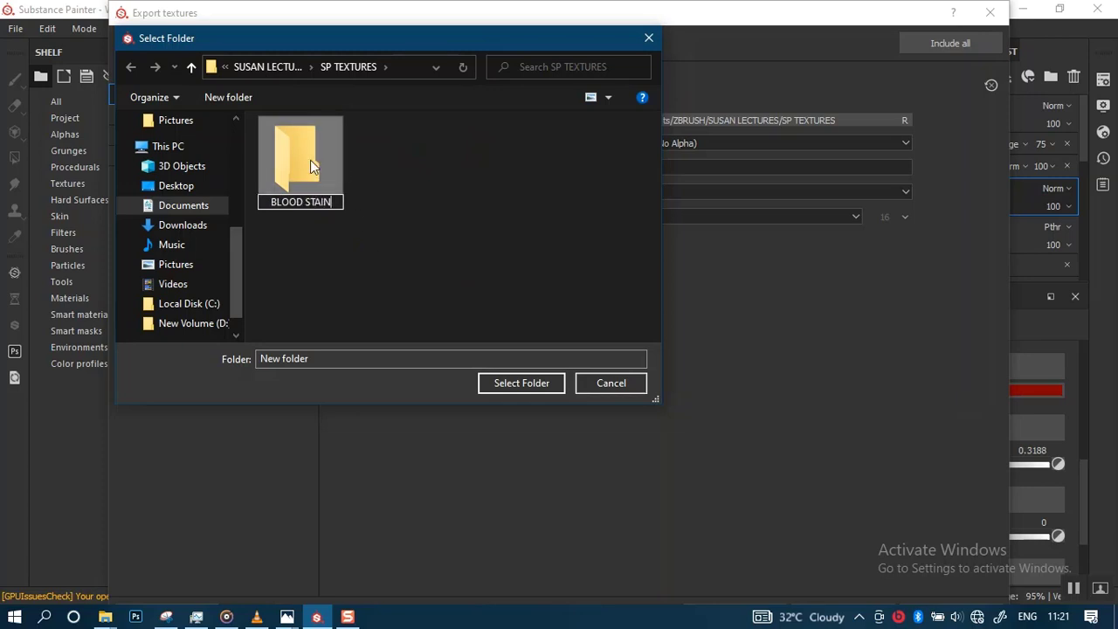
key(Return)
key(Return)
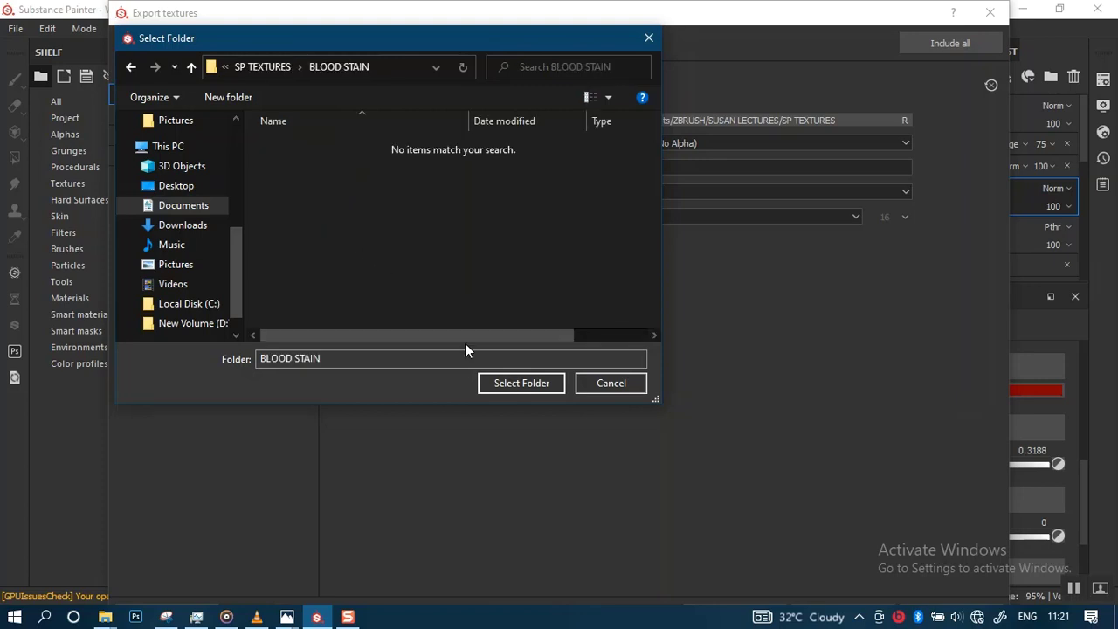
click(498, 385)
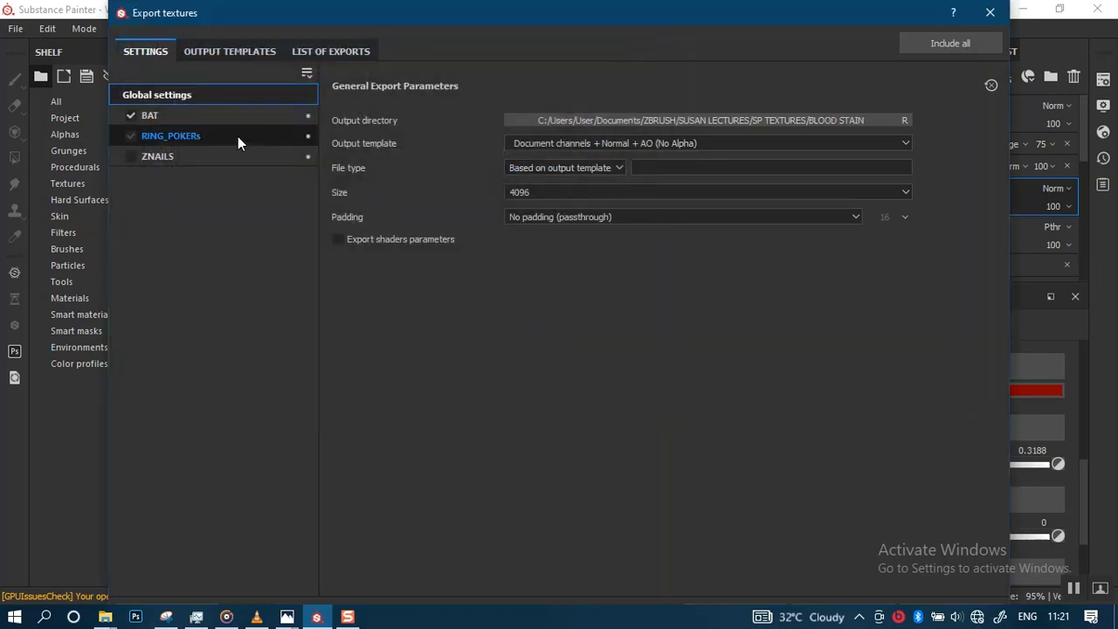
Step: Include the RING_POKERs and ZNAILS texture sets, review the BAT set's output maps and export the textures
click(136, 138)
click(132, 158)
click(174, 119)
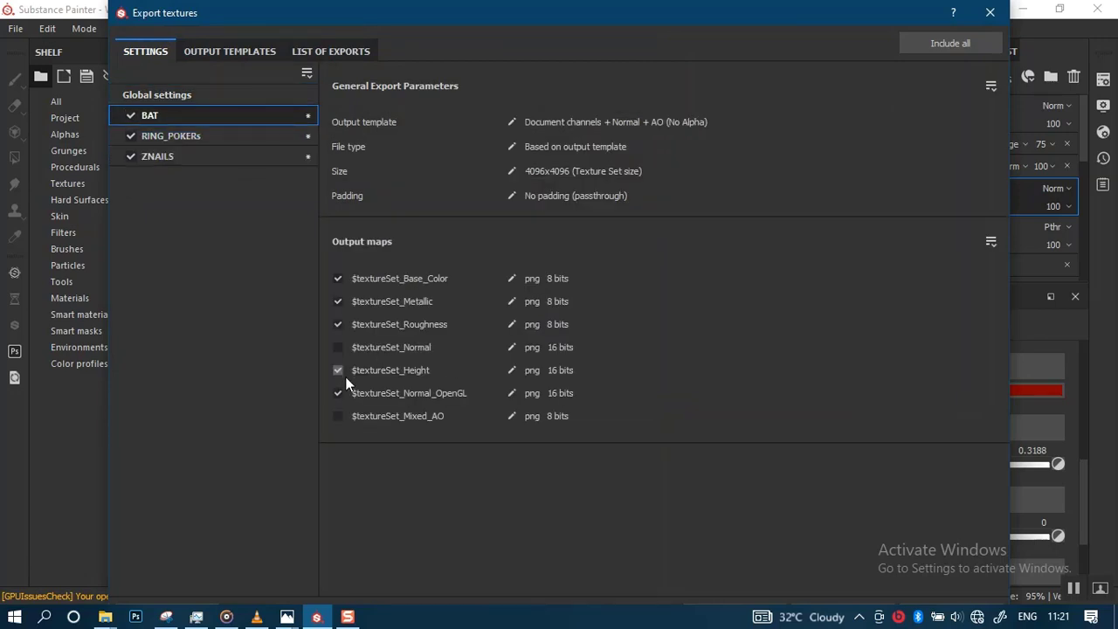
drag(467, 13, 459, 41)
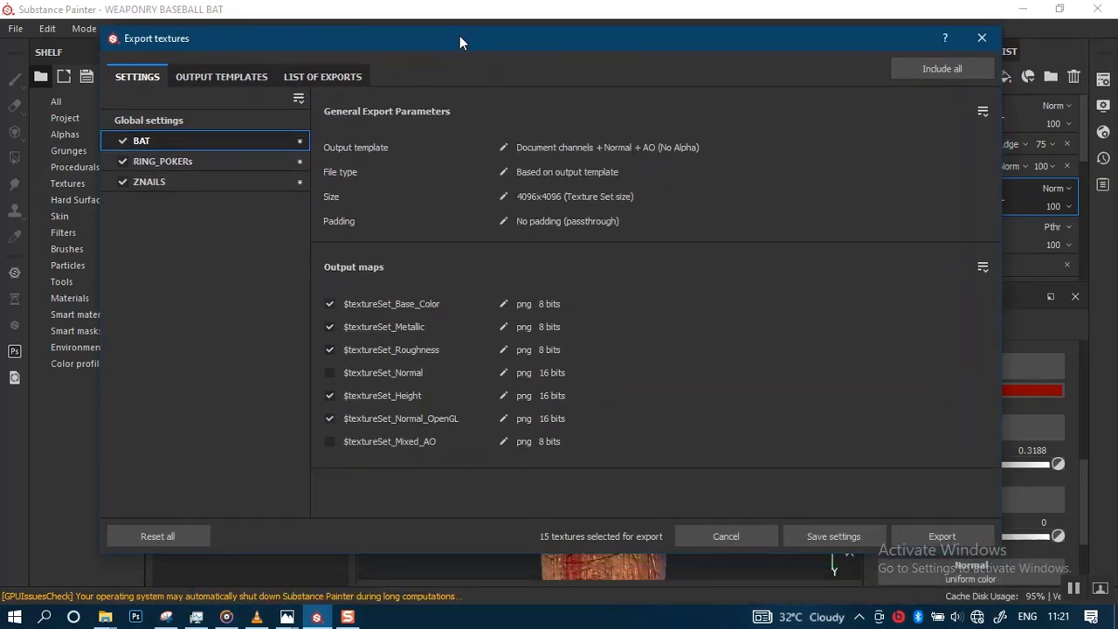
click(928, 534)
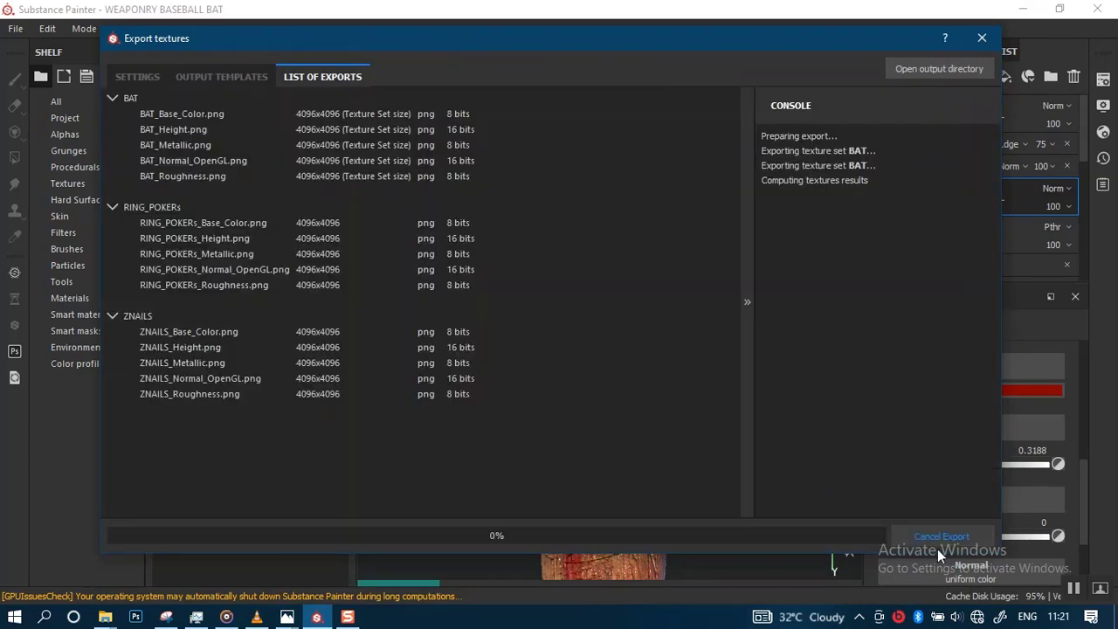